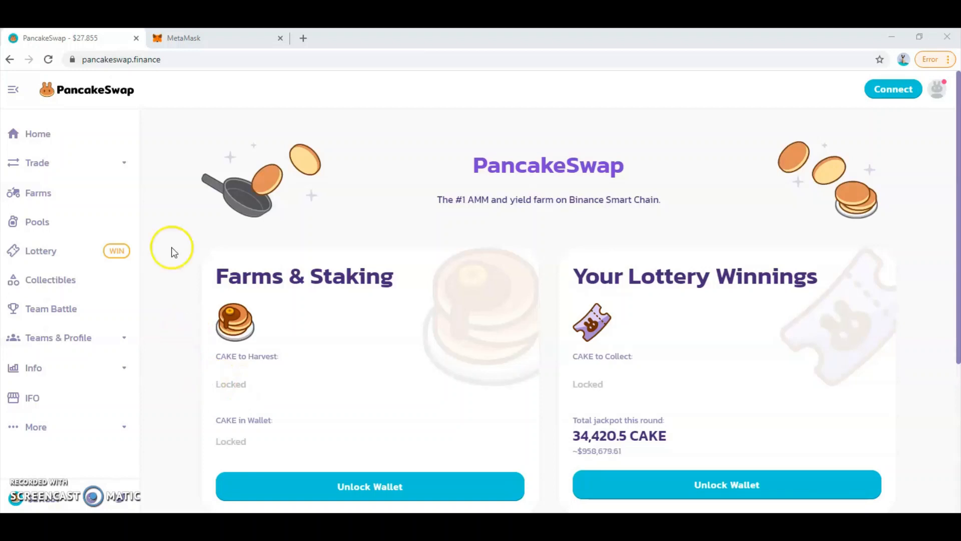
- Install the MetaMask extension for Chrome through the download page on metamask.io
left_click(195, 38)
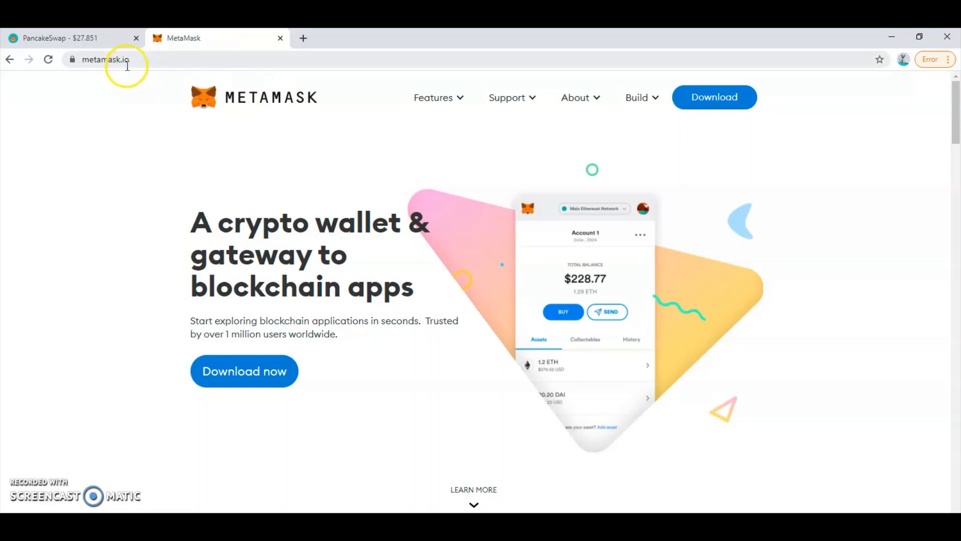
left_click(700, 98)
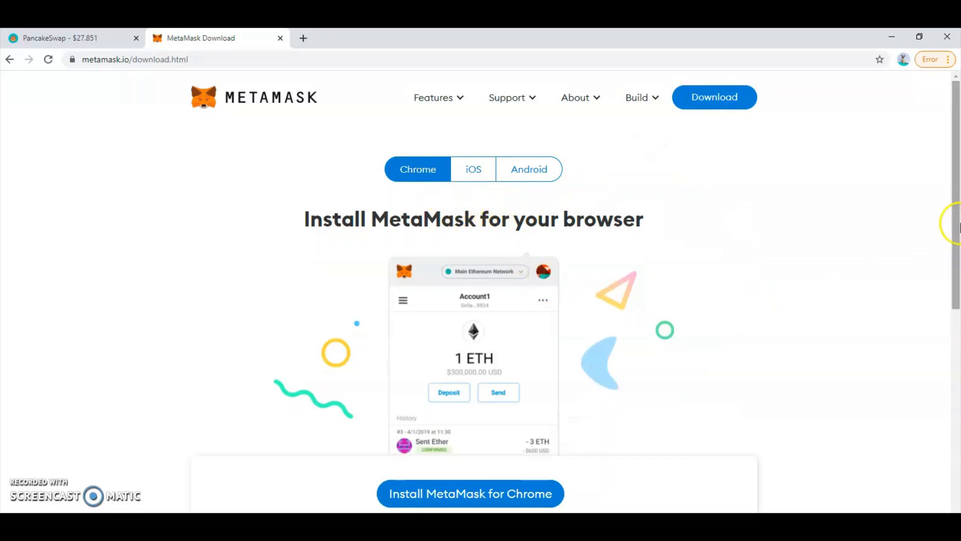
left_click_drag(956, 238, 956, 265)
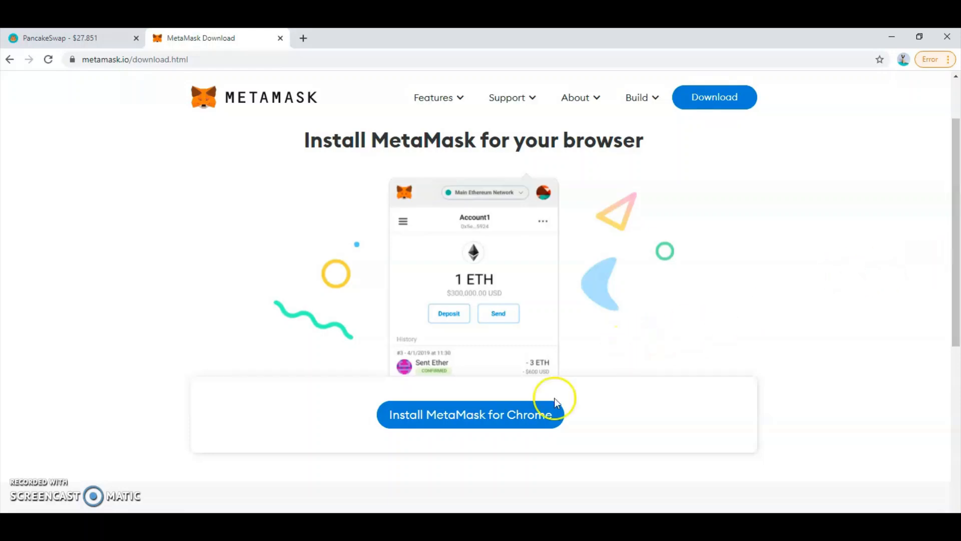
left_click(507, 420)
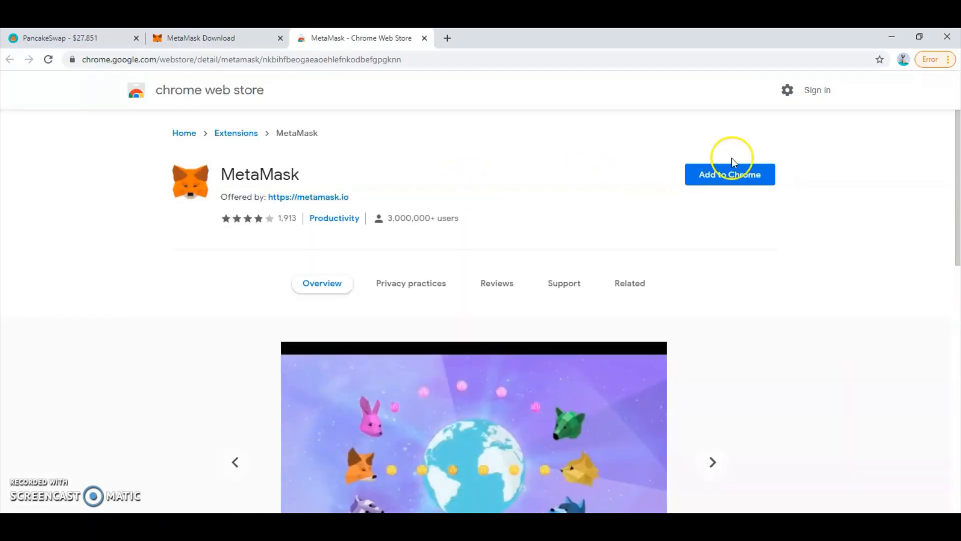
left_click(746, 182)
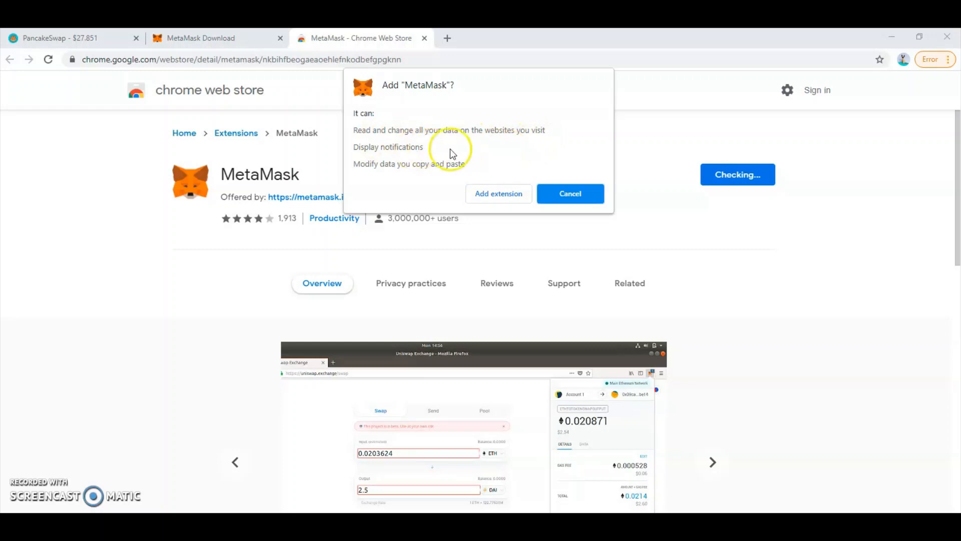
left_click(498, 198)
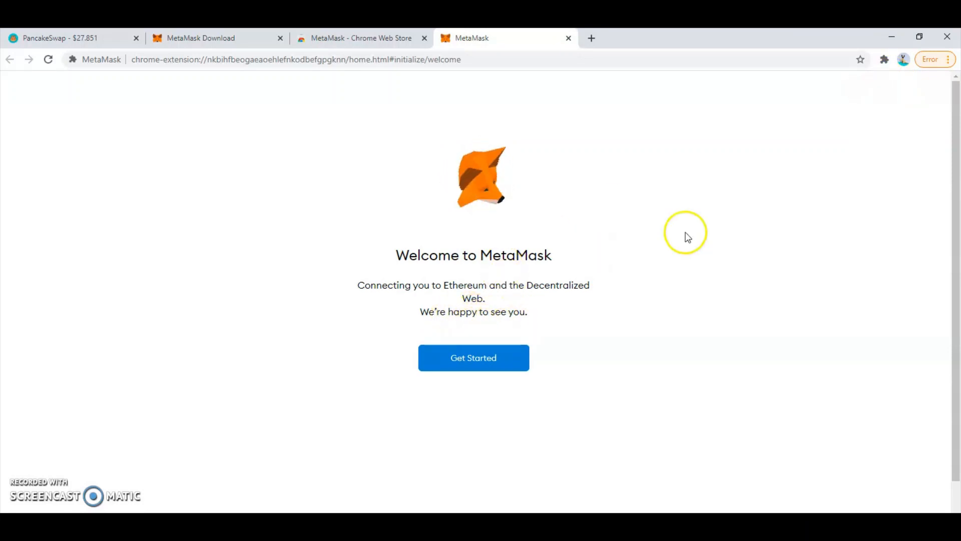
- Pin the MetaMask extension to the browser toolbar and open it from the PancakeSwap page
left_click(885, 60)
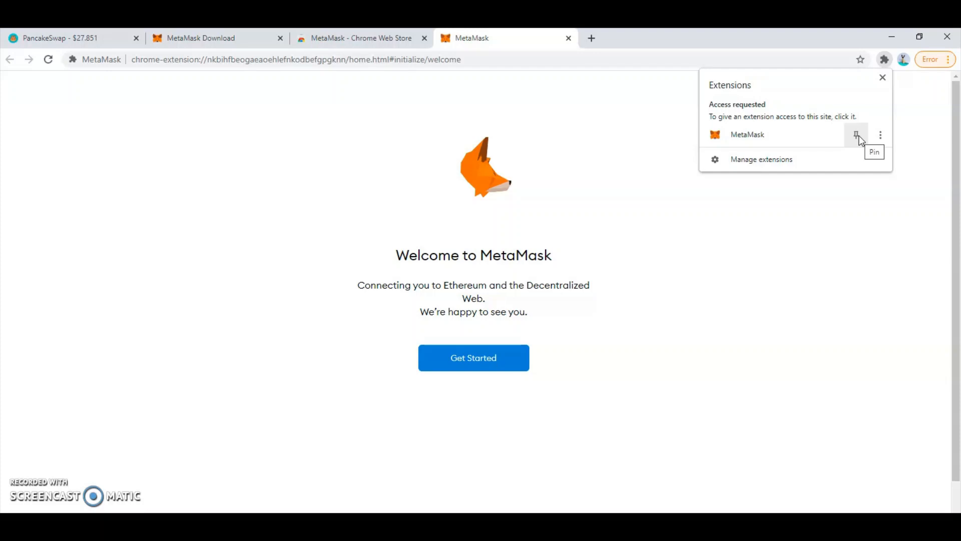
left_click(857, 136)
left_click(863, 188)
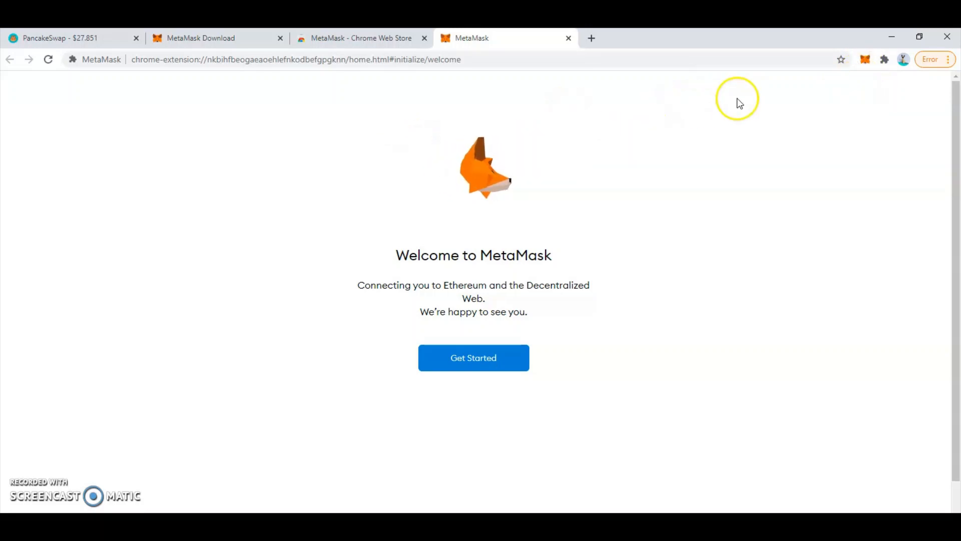
left_click(43, 36)
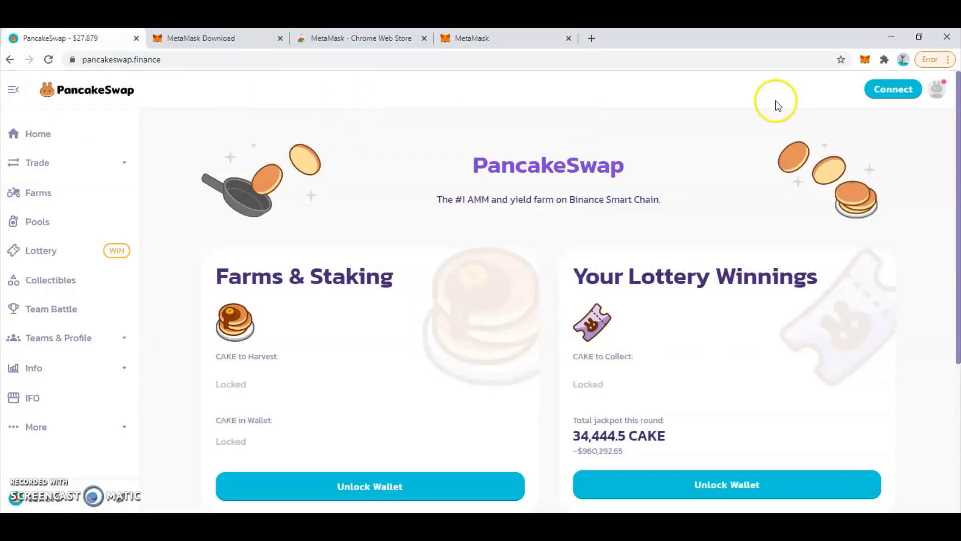
left_click(869, 60)
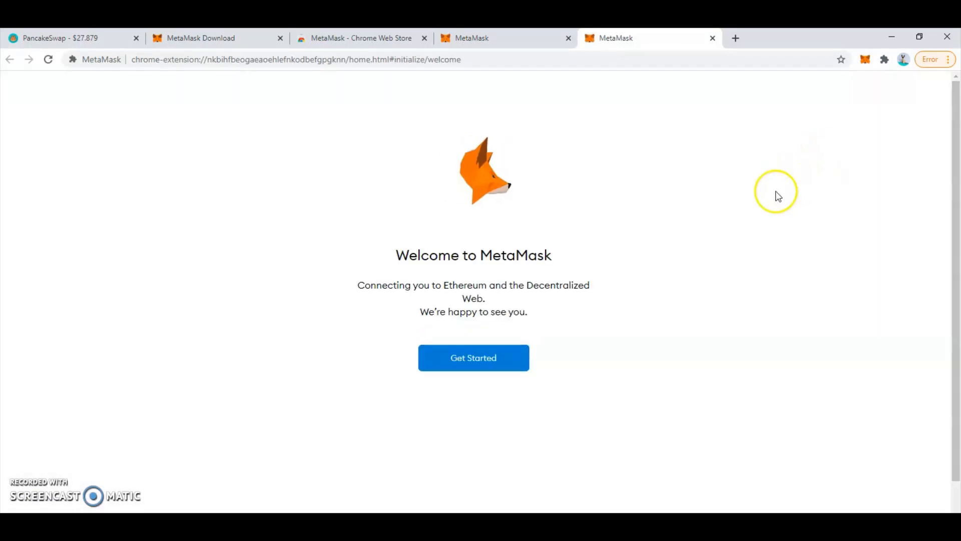
- Get started with creating a new MetaMask wallet and agree to the collection of usage data
left_click(481, 359)
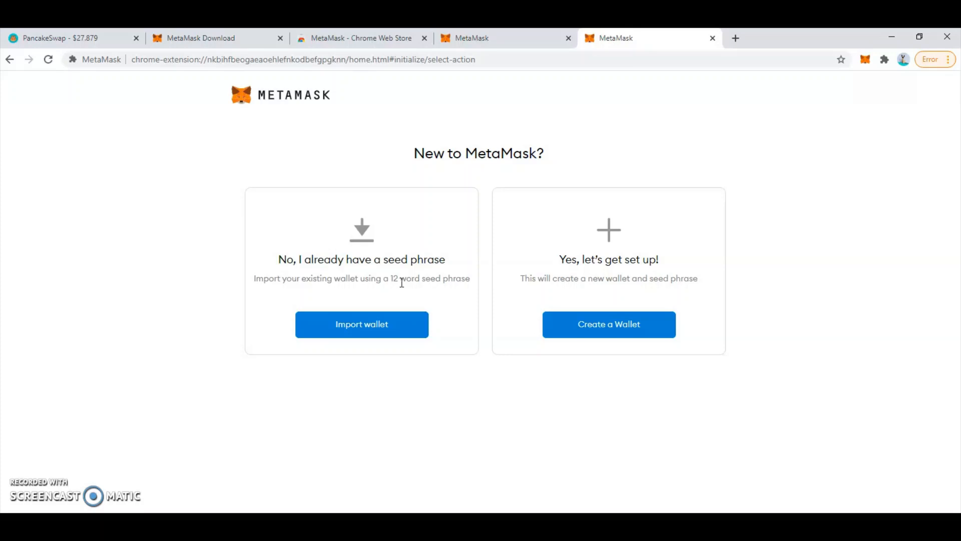
left_click(418, 260)
left_click(604, 327)
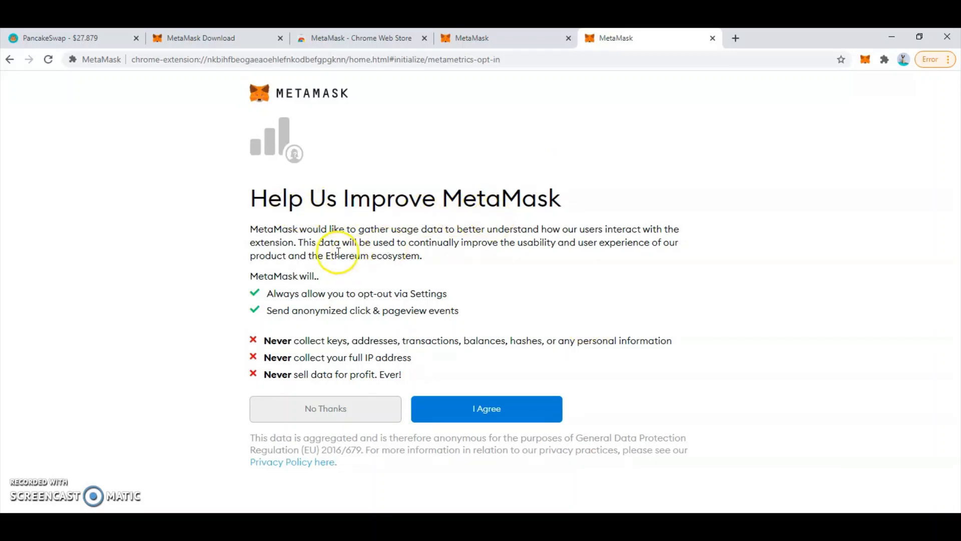
left_click(475, 409)
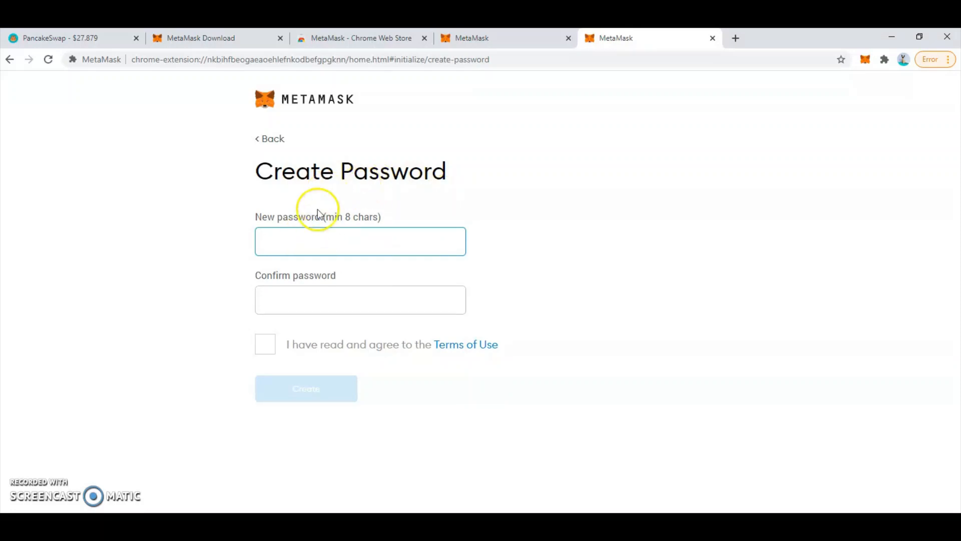
- Create the wallet with a new password entered in both password fields, agreeing to the Terms of Use
left_click(301, 245)
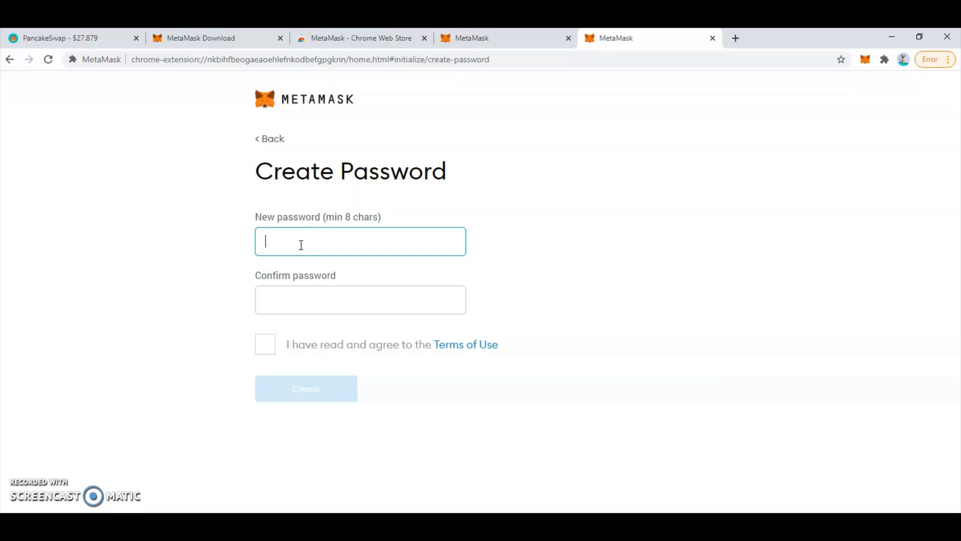
type("•")
key("BackSpace")
type("•")
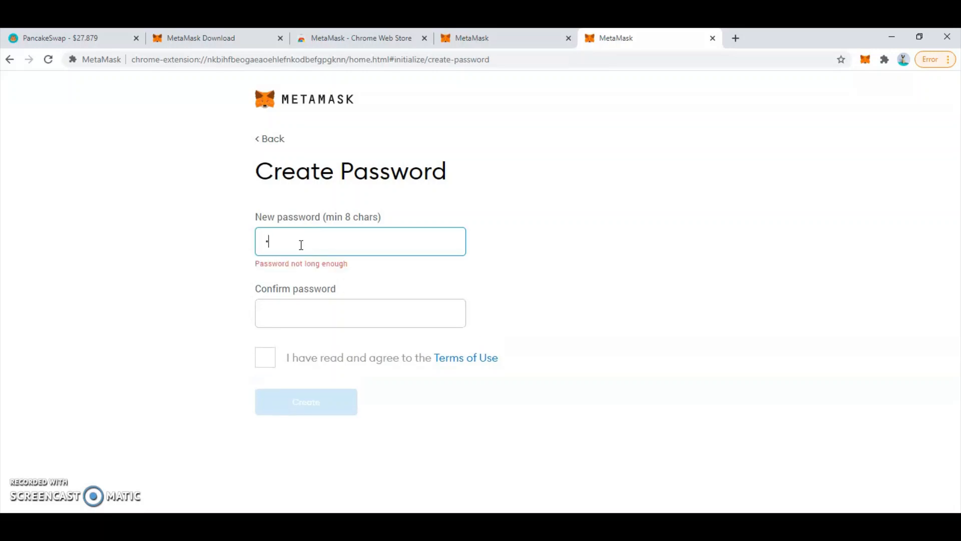
type("•••••••••")
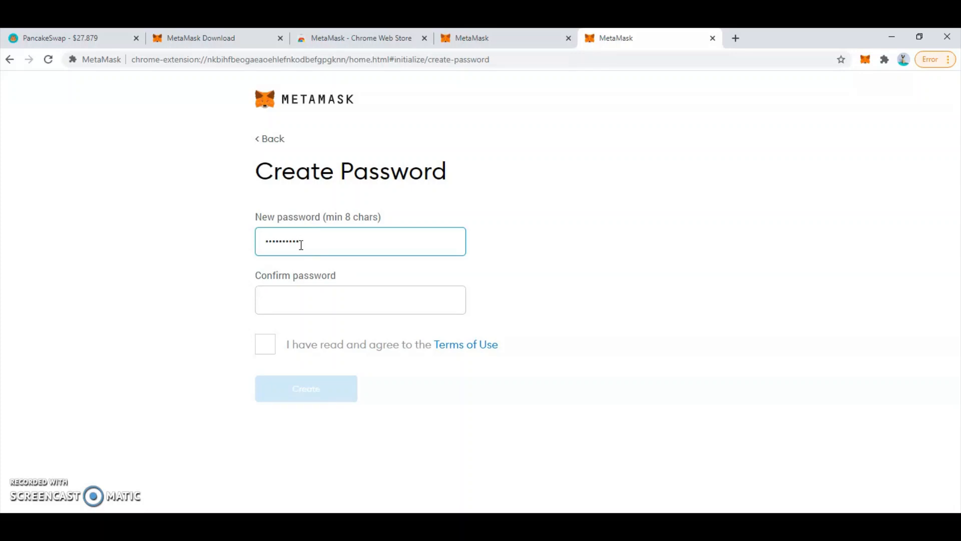
type("••••")
left_click(301, 301)
type("•")
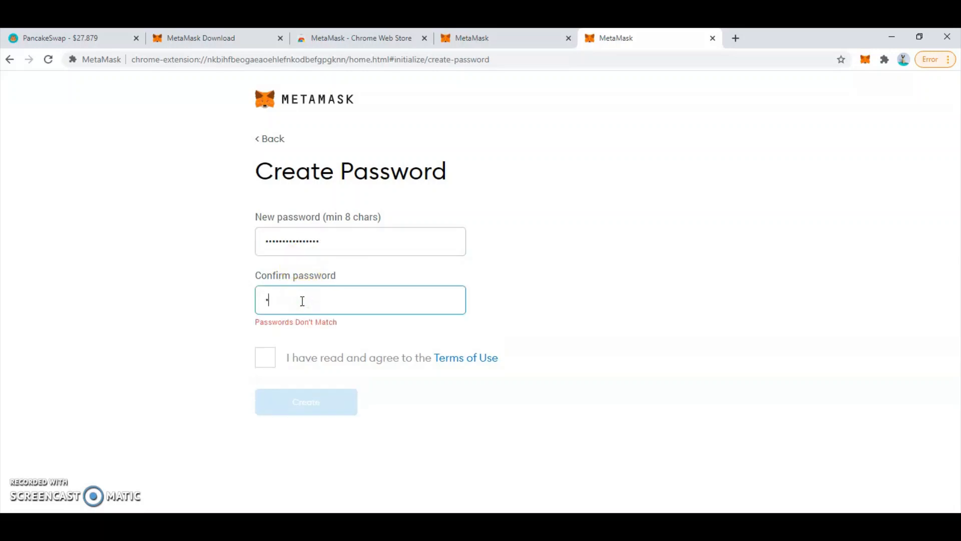
type("•••••••••••••")
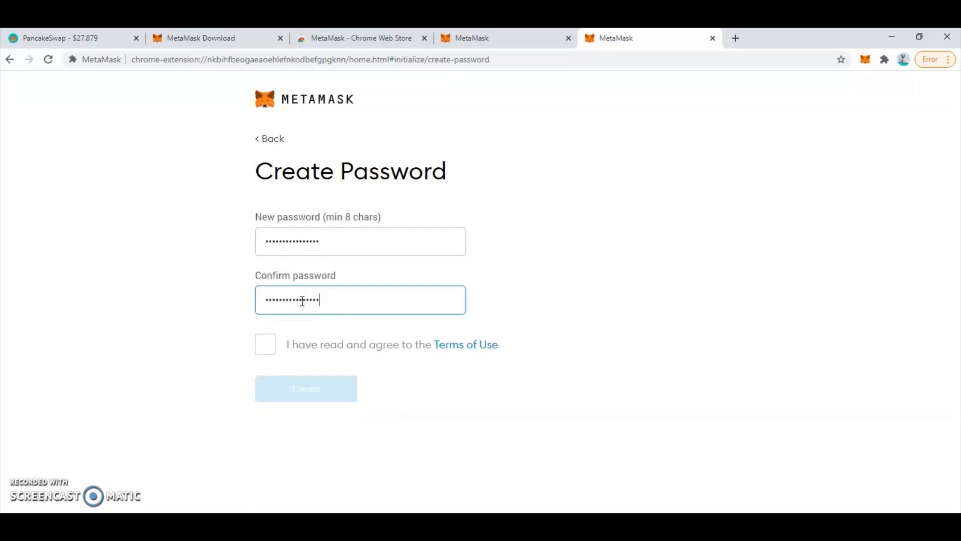
type("•")
left_click(266, 344)
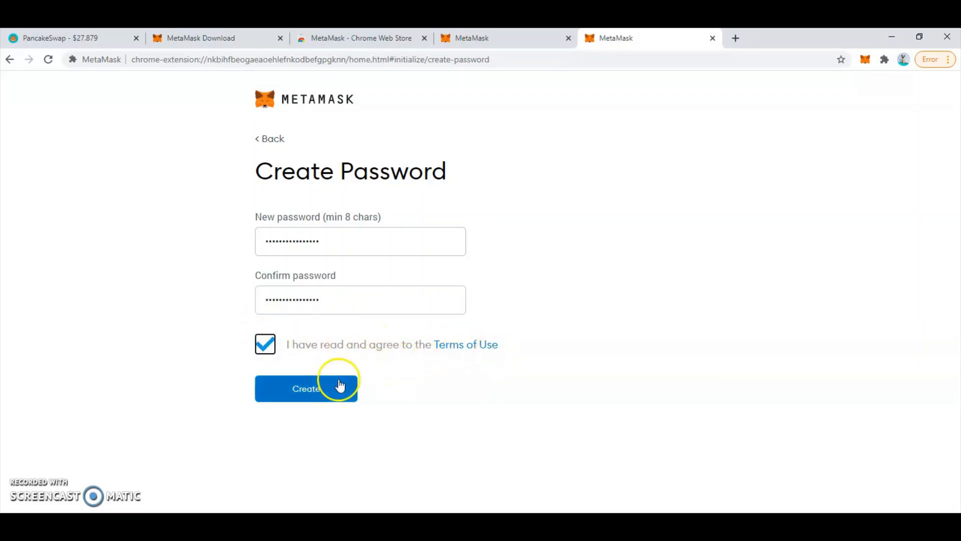
left_click(318, 397)
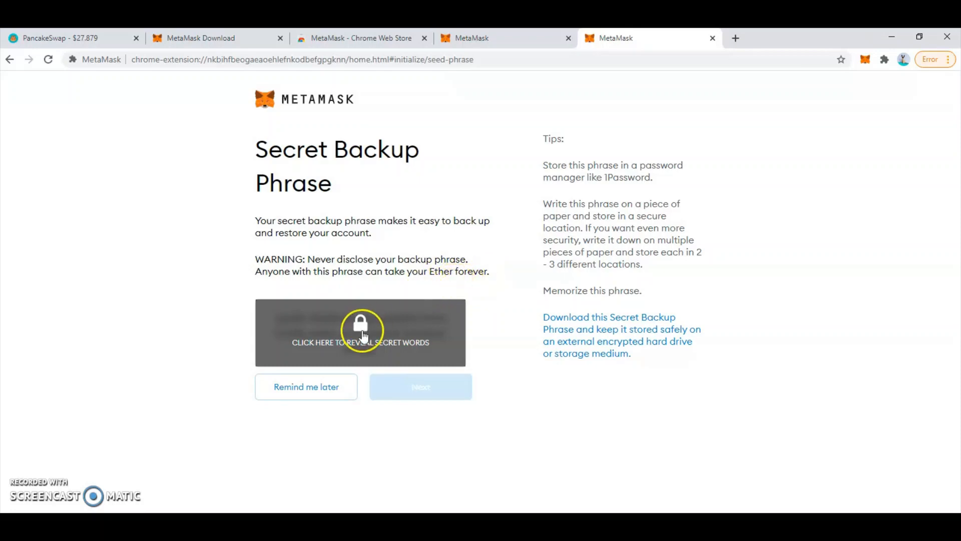
- Reveal the secret backup phrase and capture it with the Snipping Tool, closing the snip without saving
left_click(349, 345)
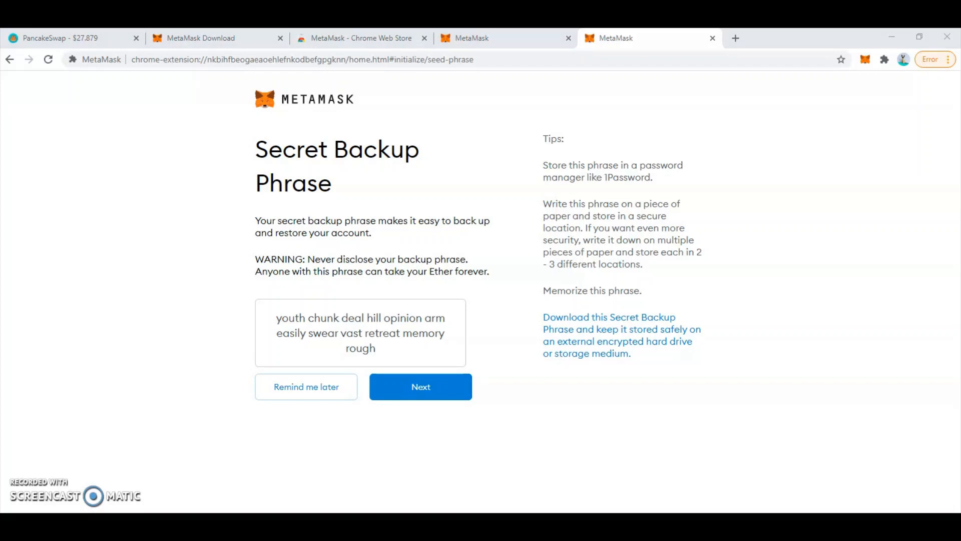
left_click(658, 439)
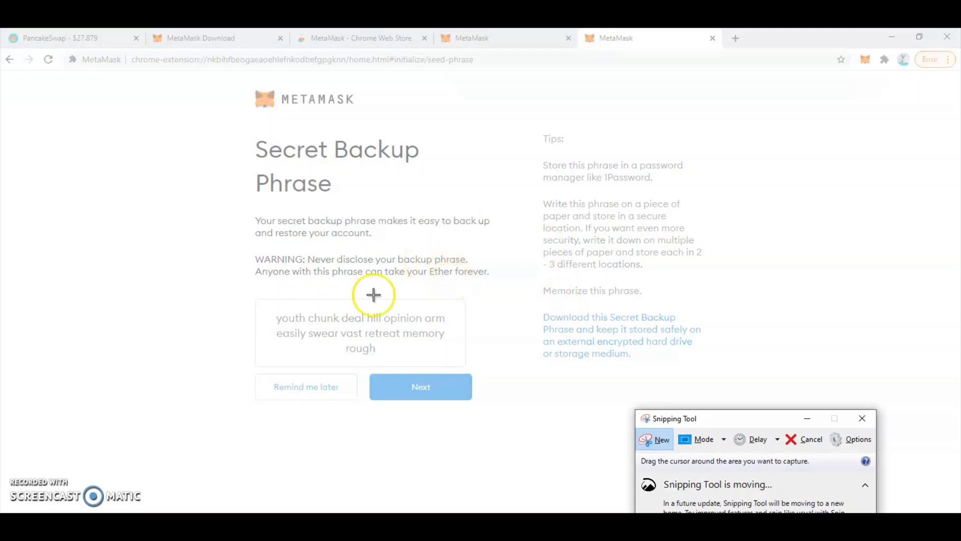
left_click_drag(256, 297, 467, 369)
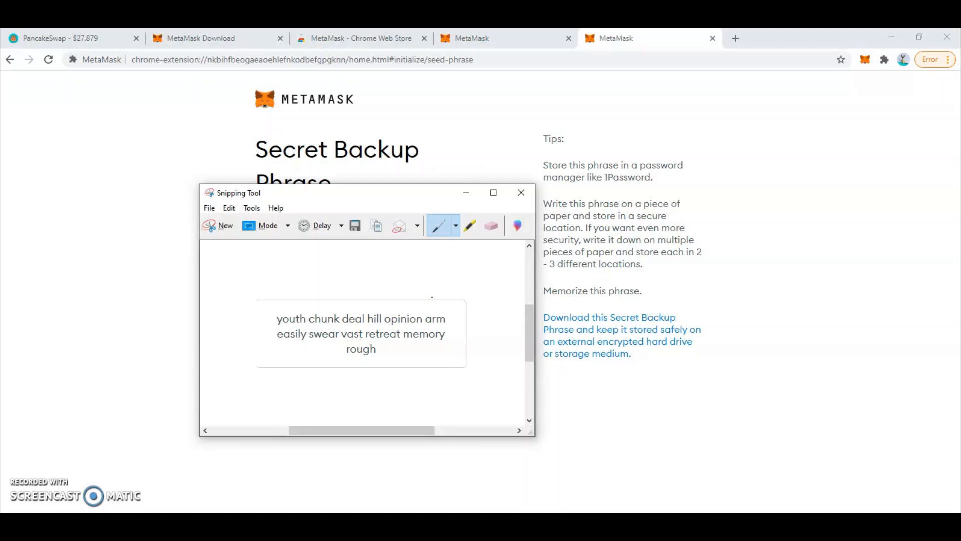
left_click(519, 196)
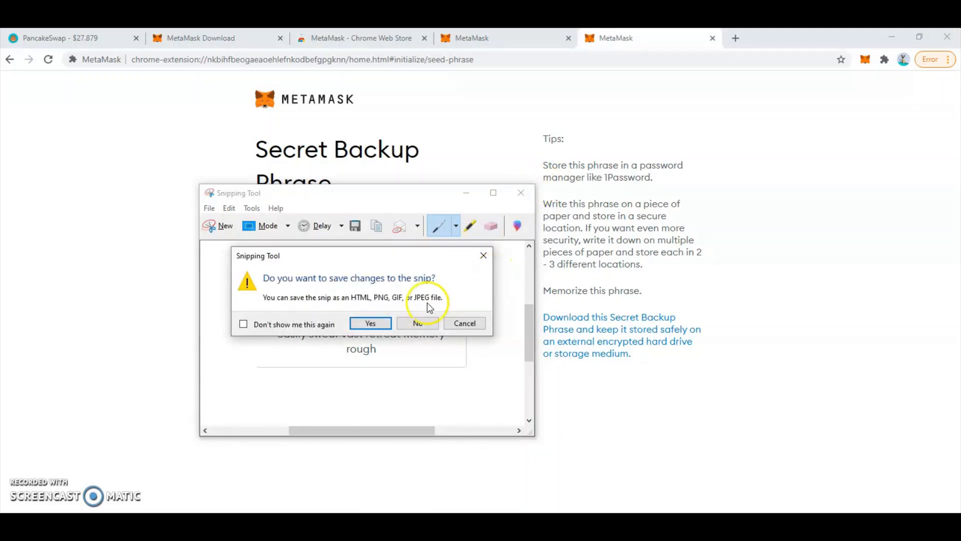
left_click(410, 323)
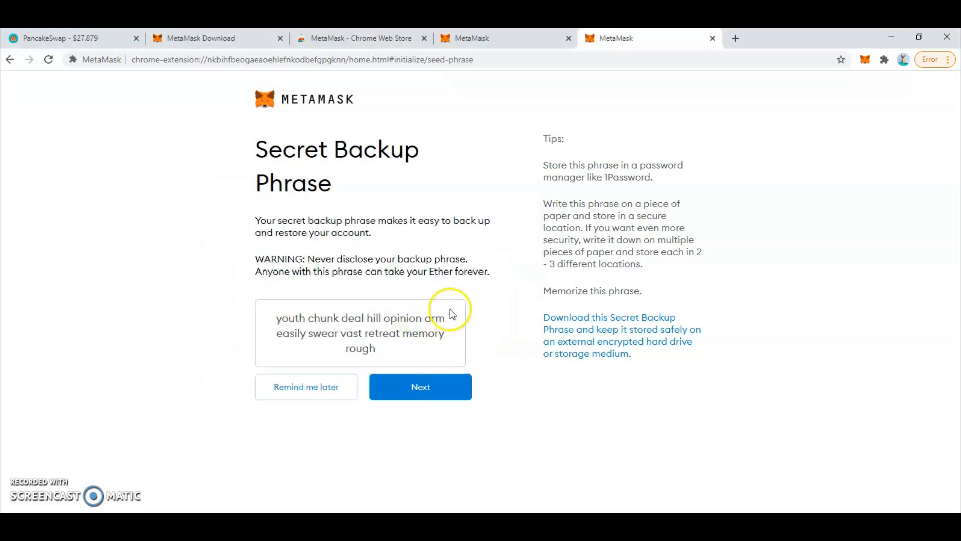
- Confirm the secret backup phrase by selecting all twelve words in their original order and submitting them
left_click(415, 387)
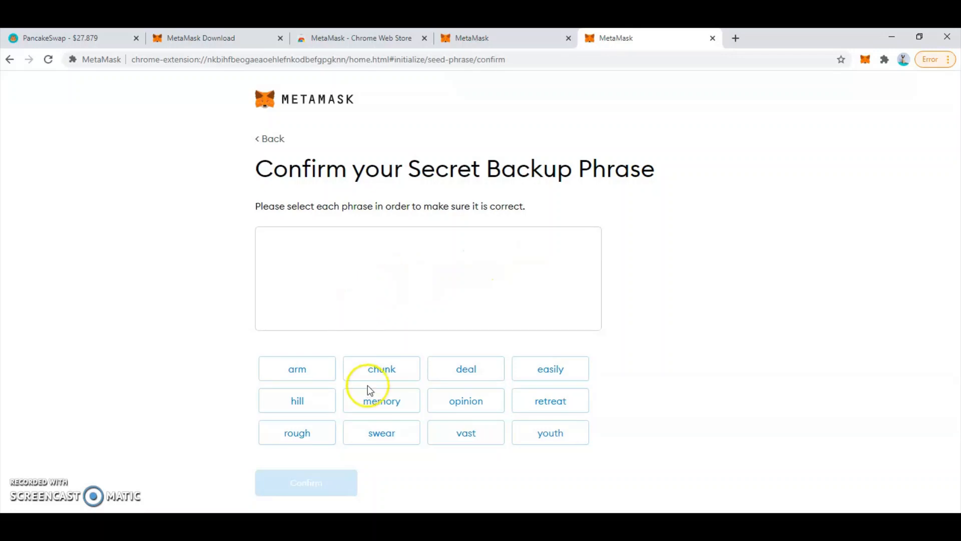
left_click(534, 435)
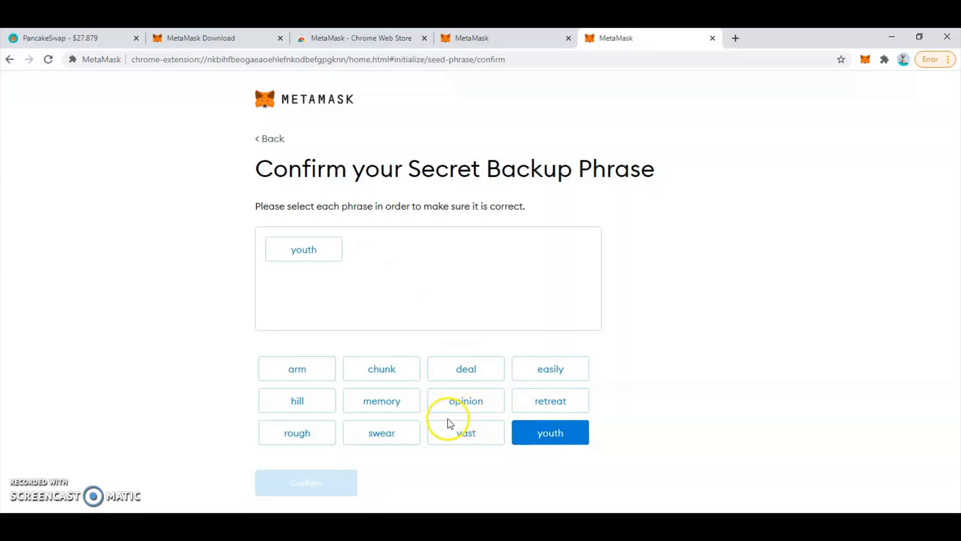
left_click(400, 373)
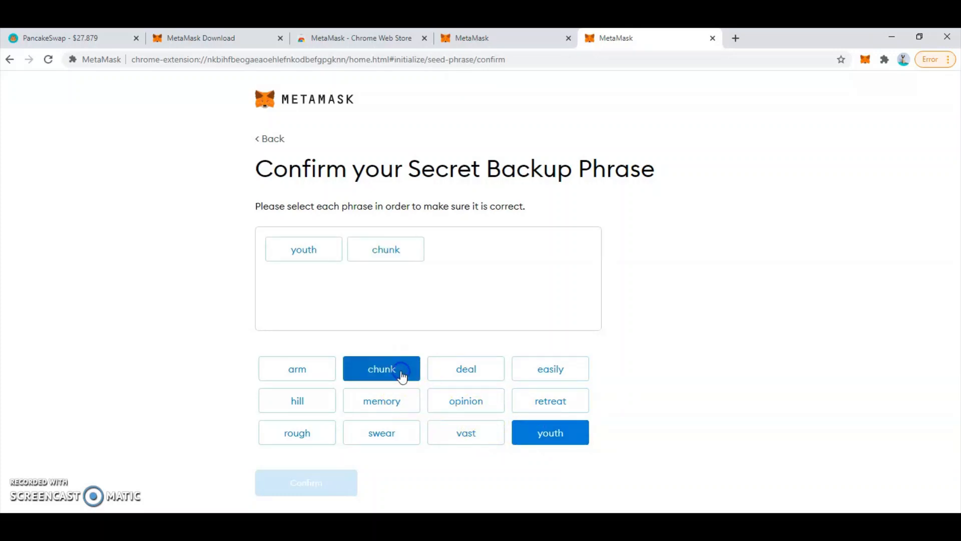
left_click(473, 377)
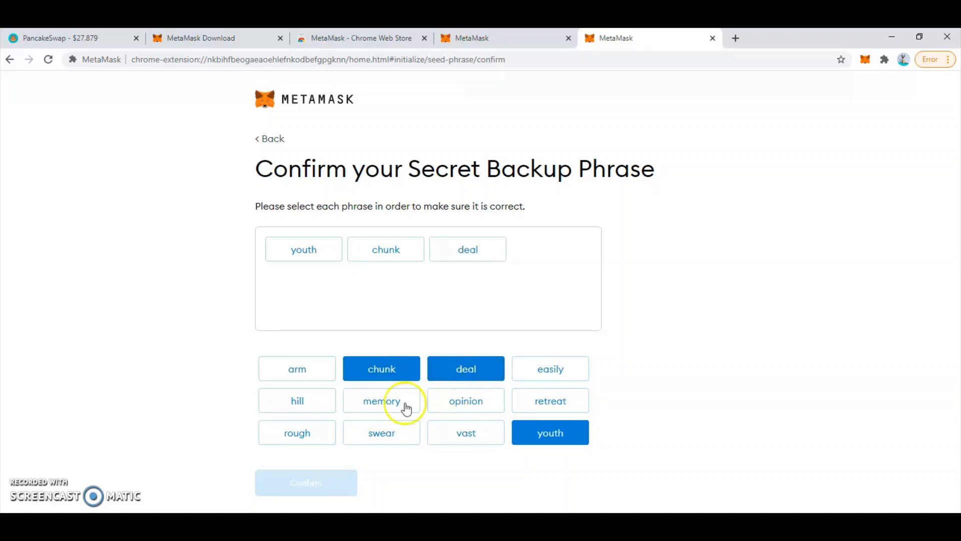
left_click(318, 404)
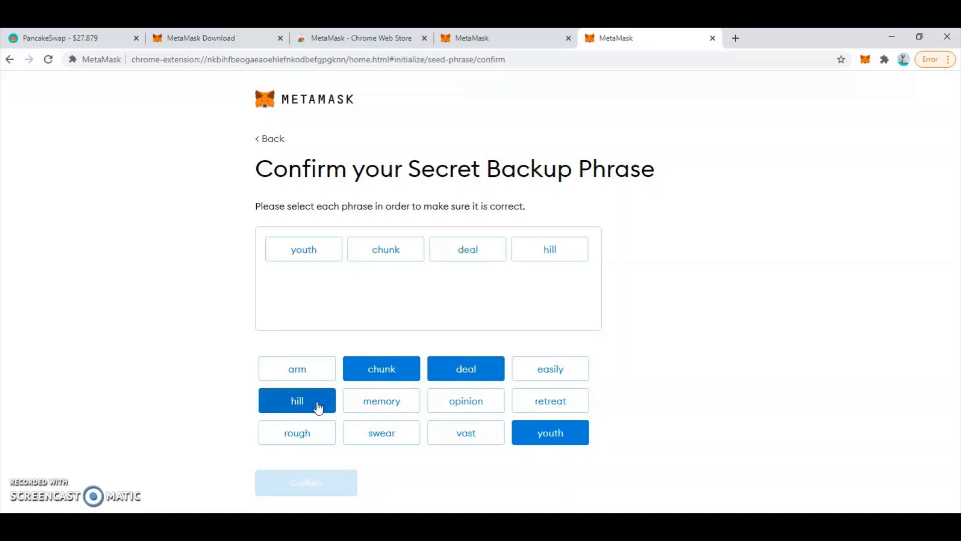
left_click(465, 407)
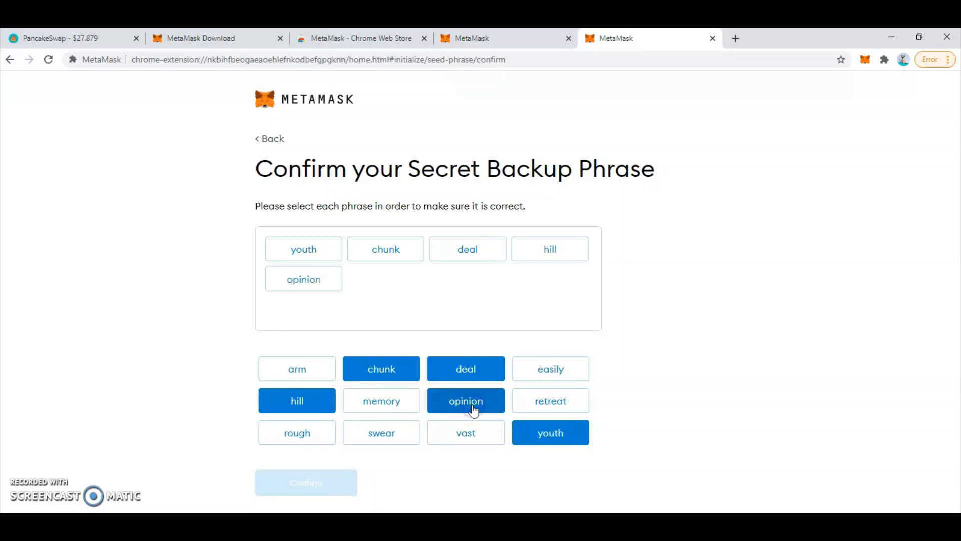
left_click(322, 371)
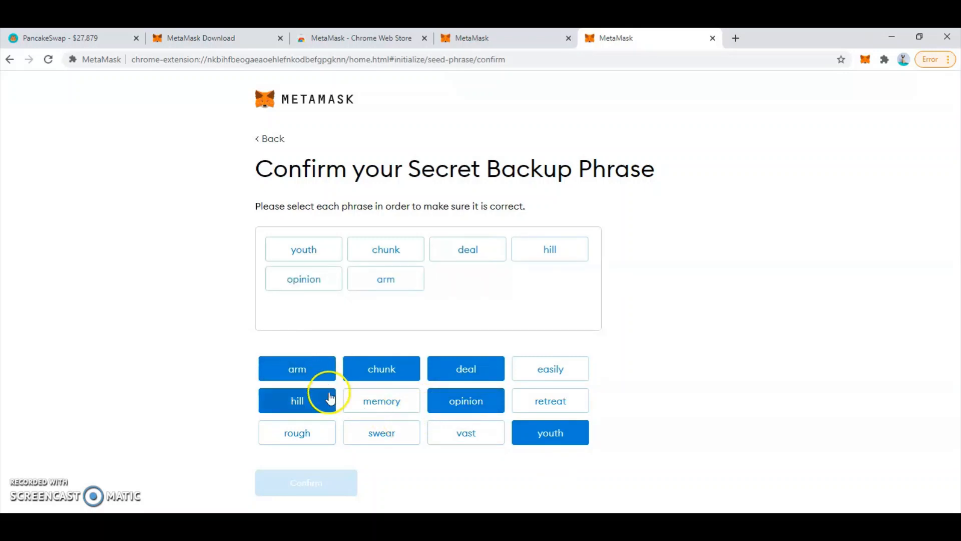
left_click(530, 376)
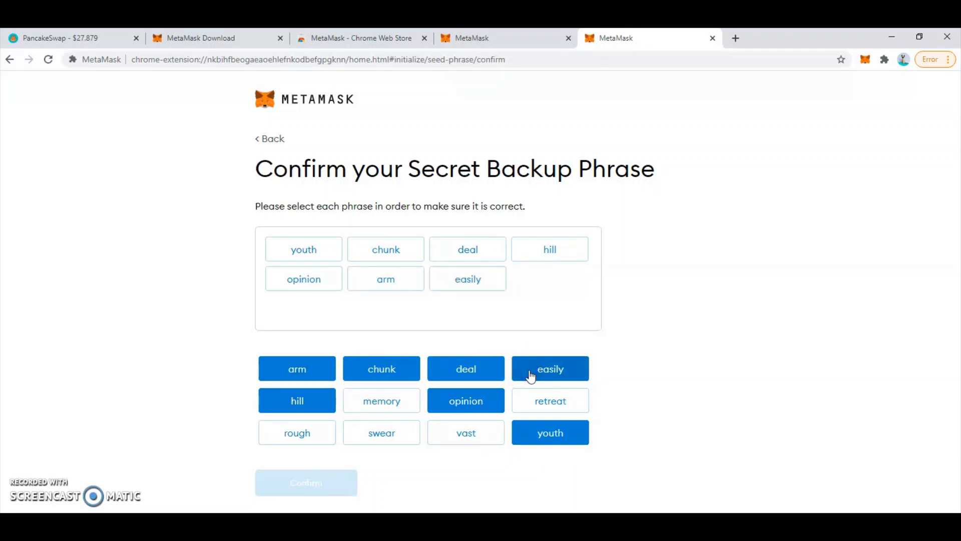
left_click(499, 379)
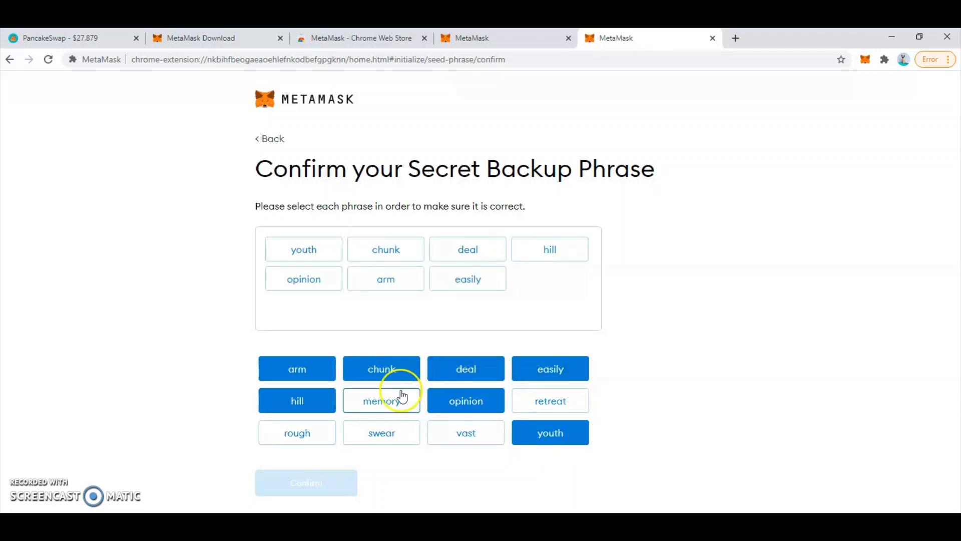
left_click(409, 437)
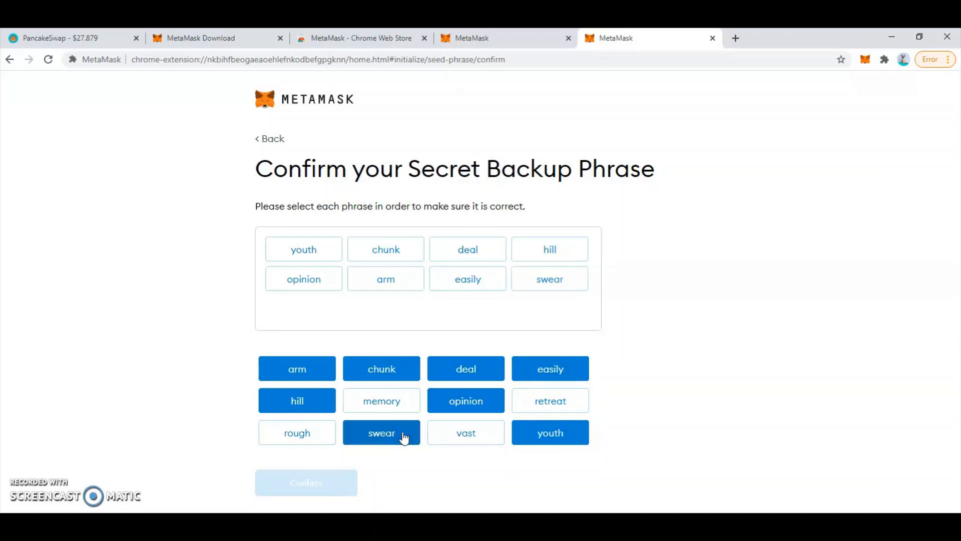
left_click(455, 427)
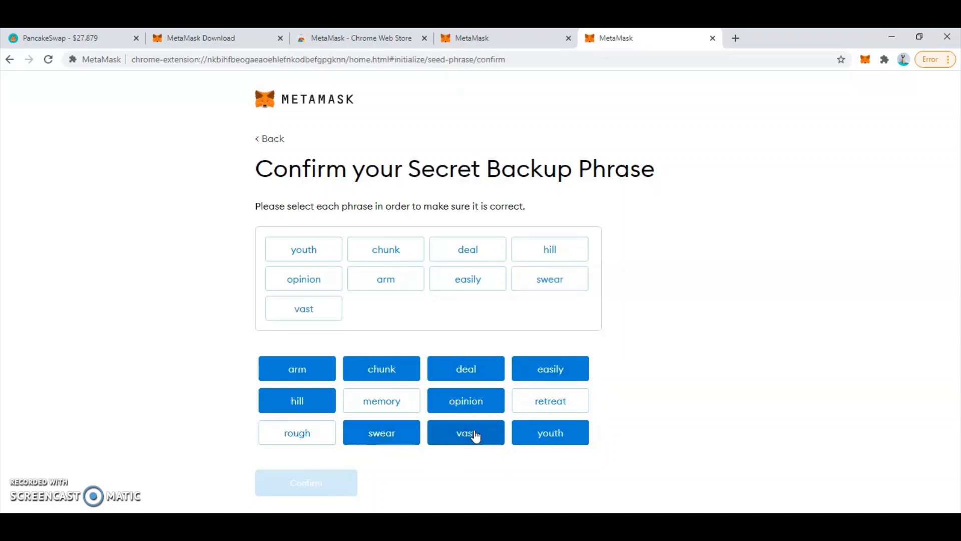
left_click(553, 400)
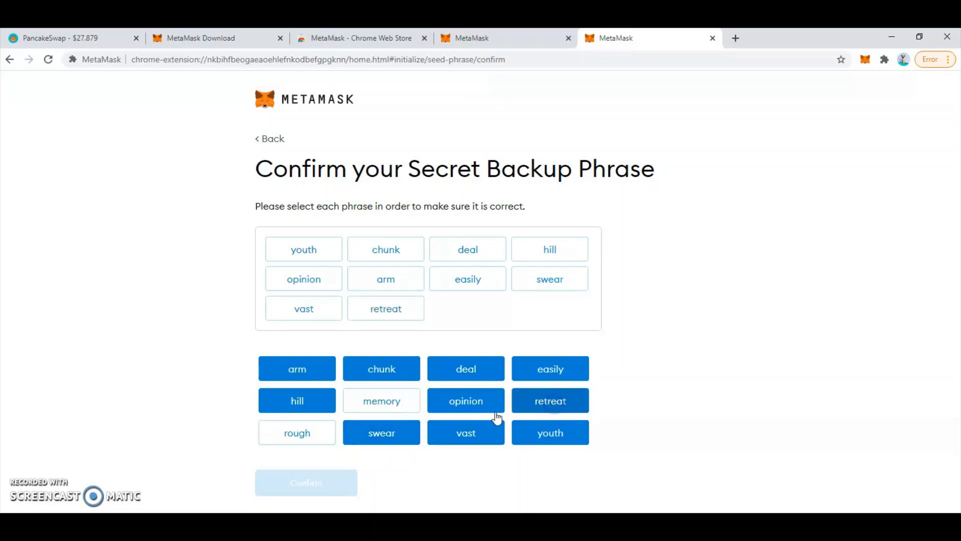
left_click(373, 403)
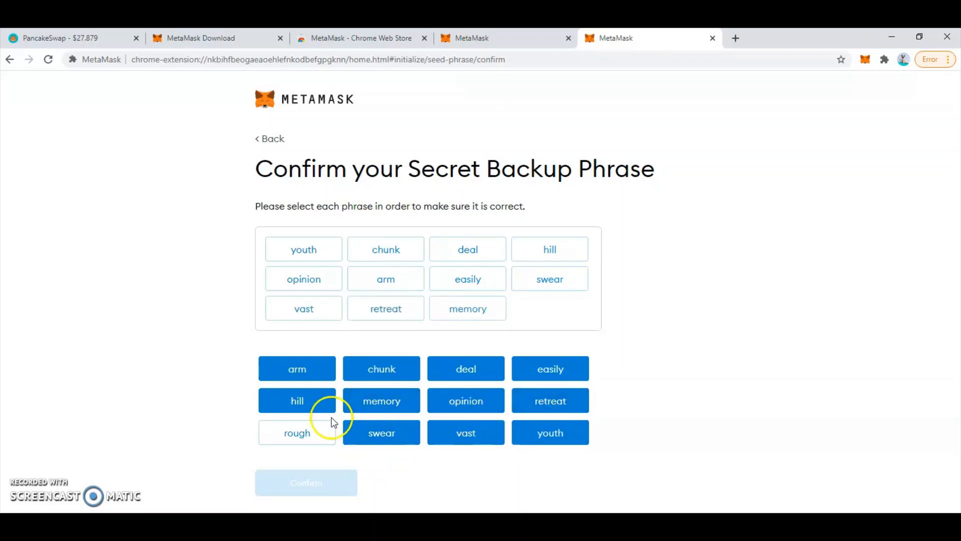
left_click(305, 433)
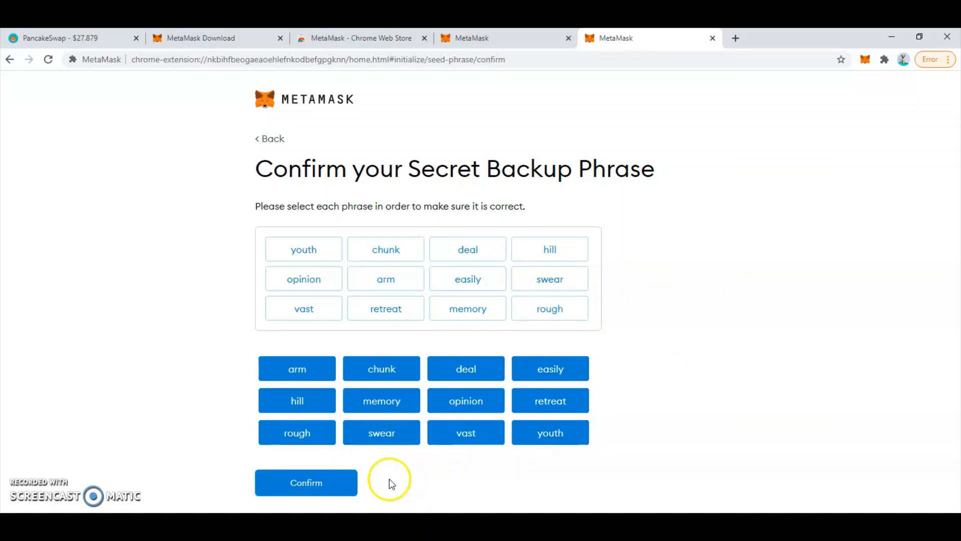
left_click(335, 483)
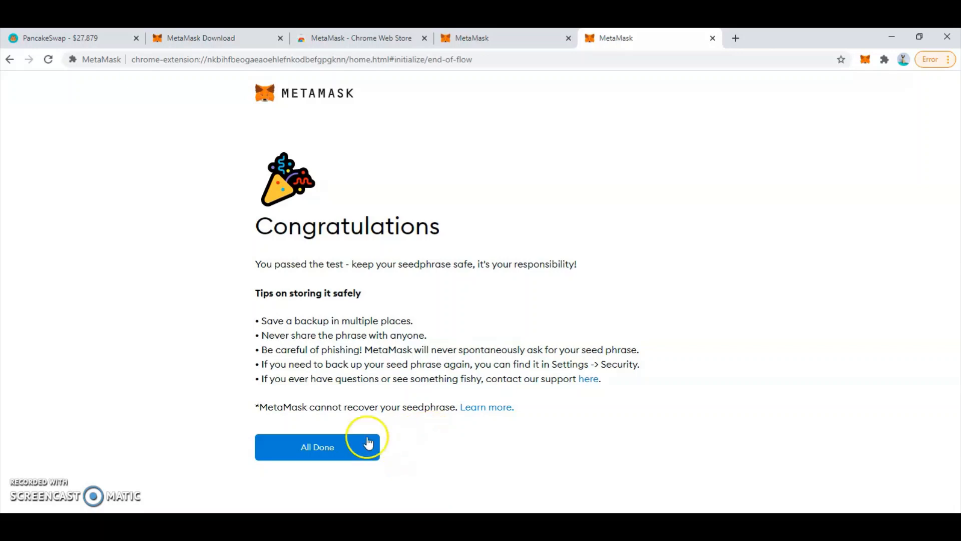
- Finish the wallet setup and dismiss the token swapping announcement
left_click(343, 448)
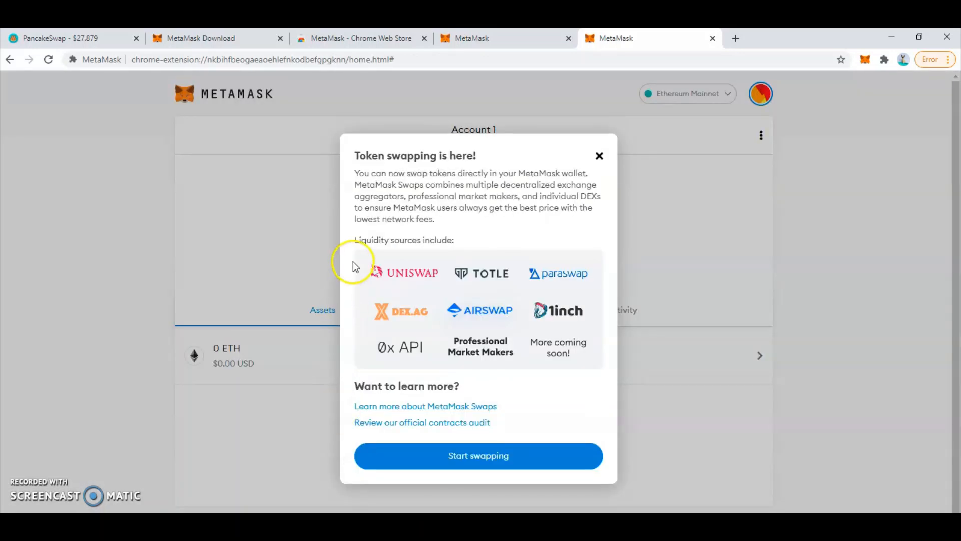
left_click(600, 157)
left_click(600, 157)
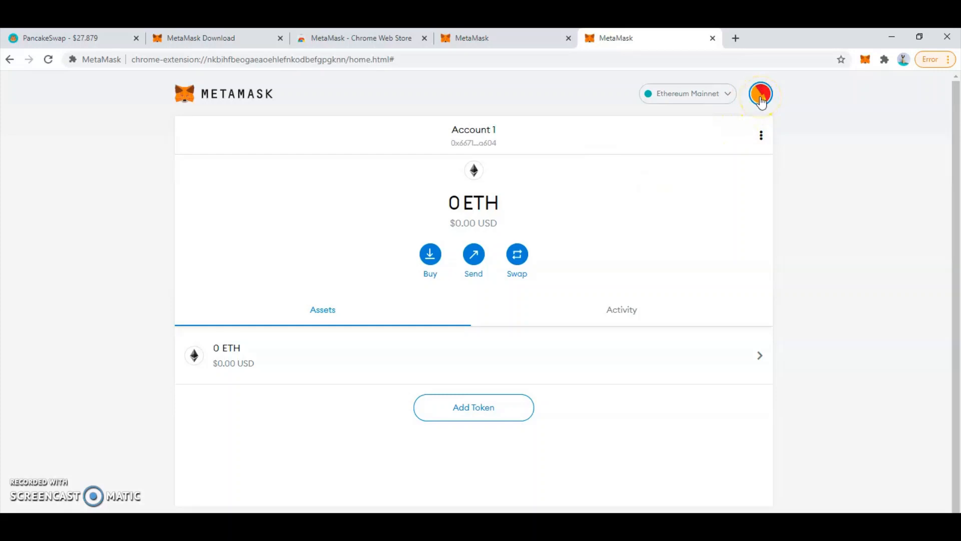
left_click(730, 96)
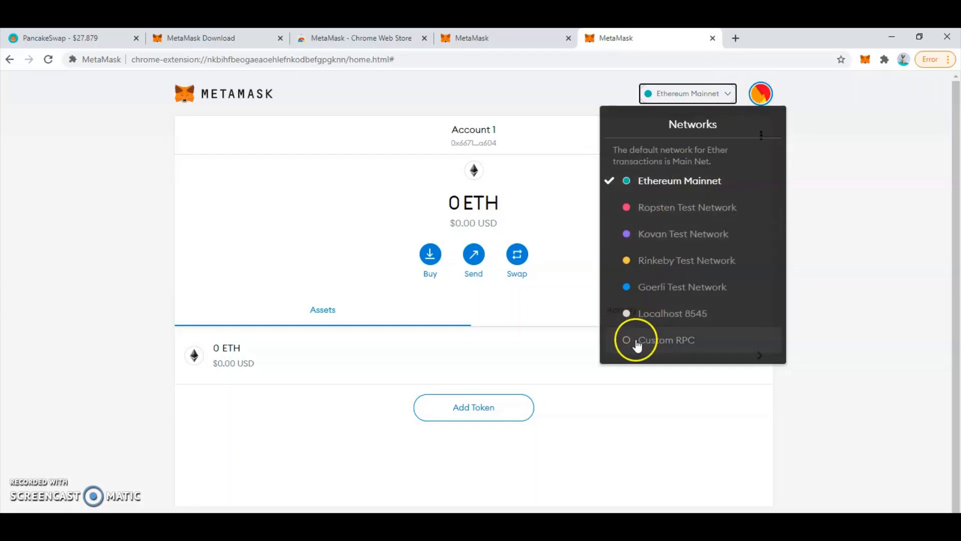
left_click(840, 126)
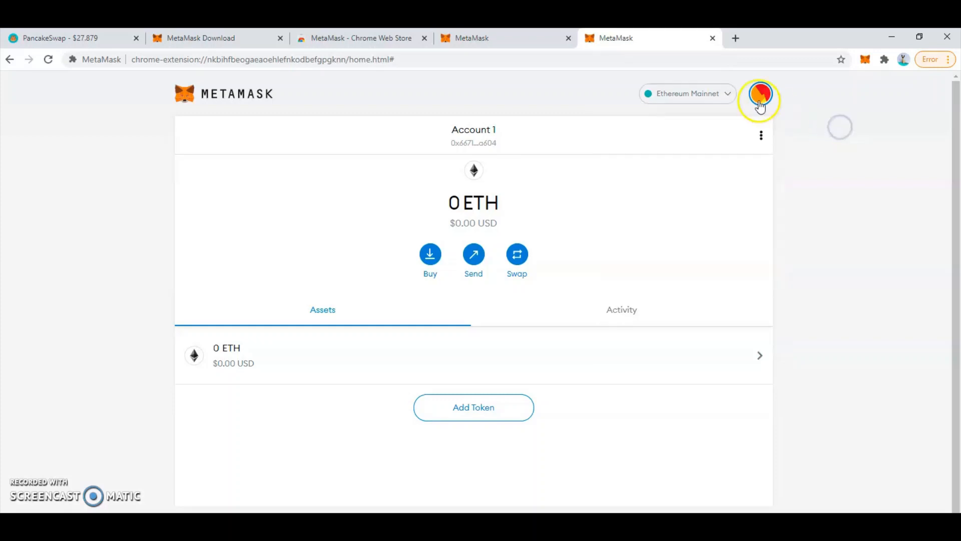
left_click(729, 94)
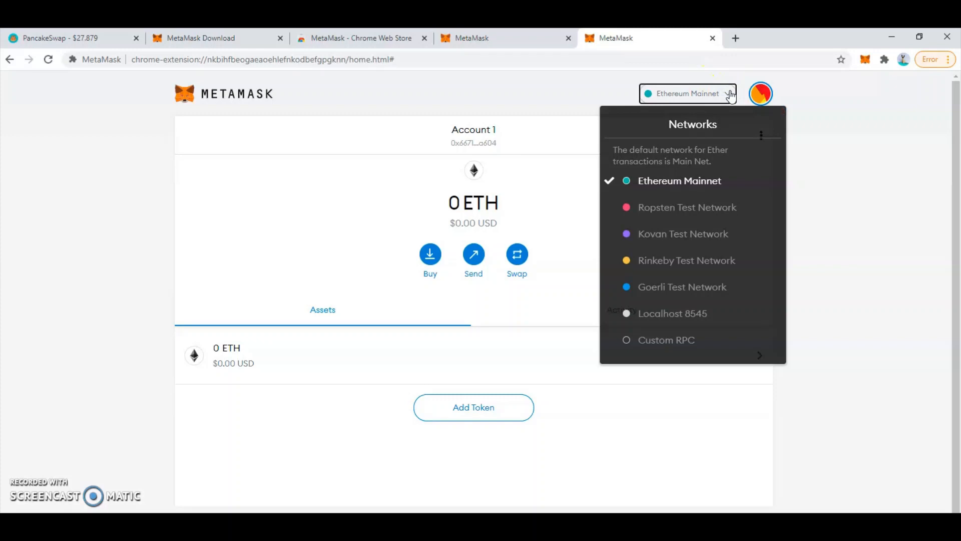
left_click(859, 150)
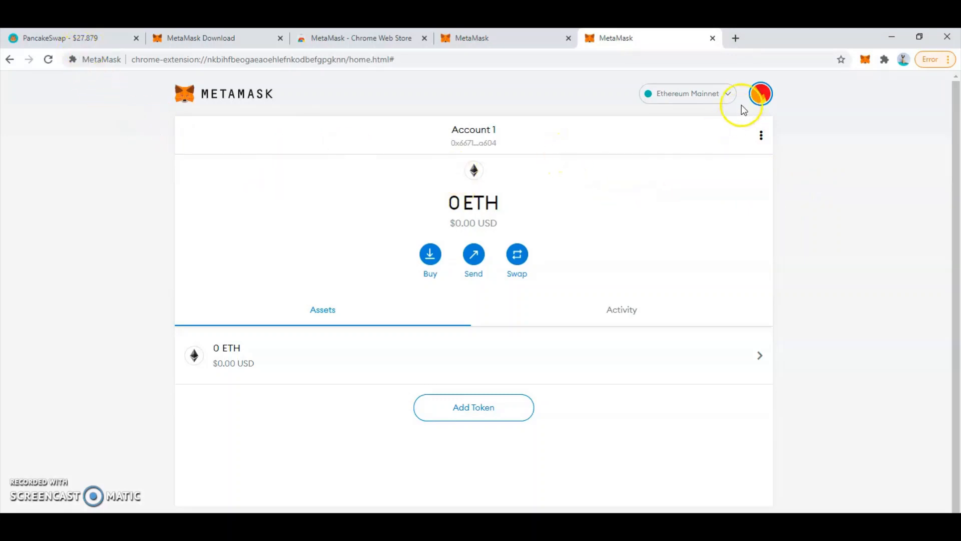
- Open the form for adding a new Custom RPC network and bring all of its fields into view
left_click(730, 95)
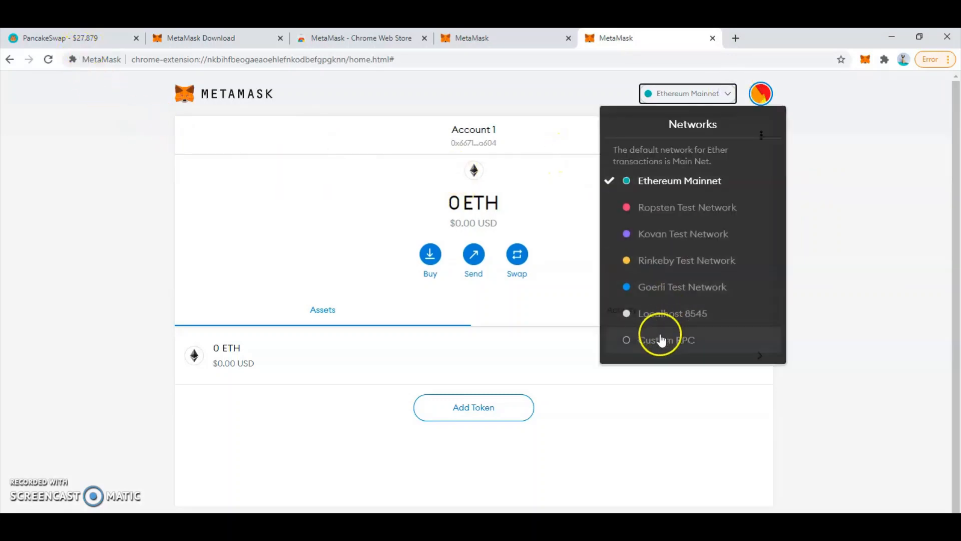
left_click(655, 341)
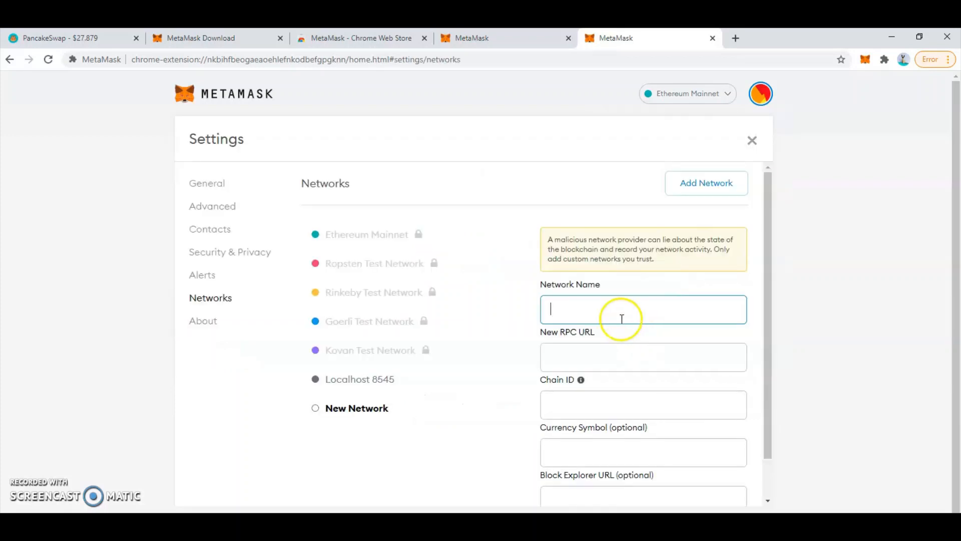
left_click_drag(767, 266, 768, 326)
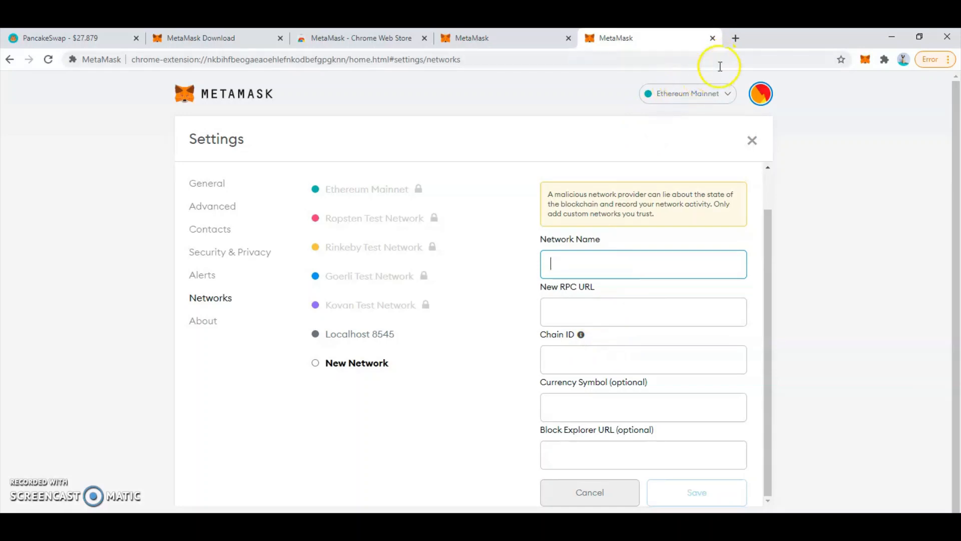
- Search Google in a new browser tab for "BINANCE set up for meta mask"
left_click(735, 39)
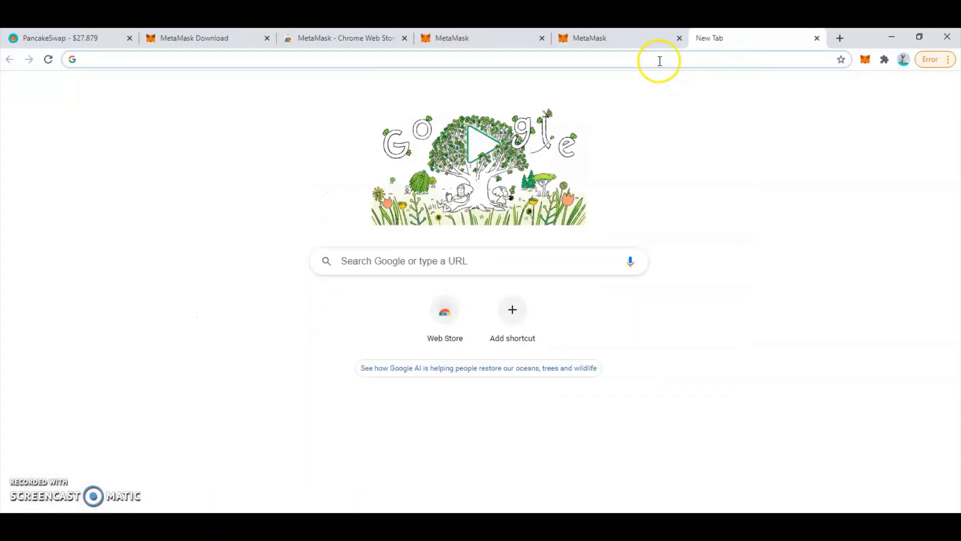
left_click(660, 62)
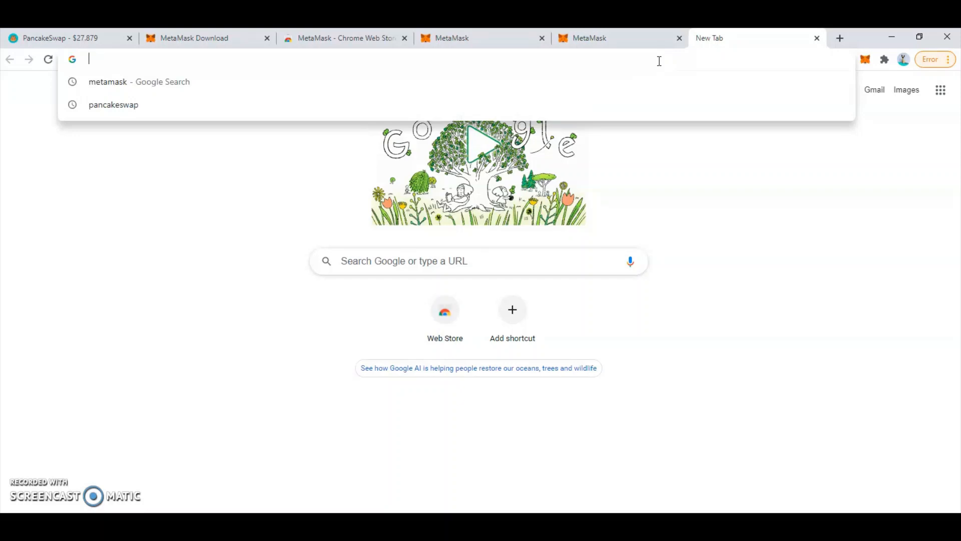
type("B")
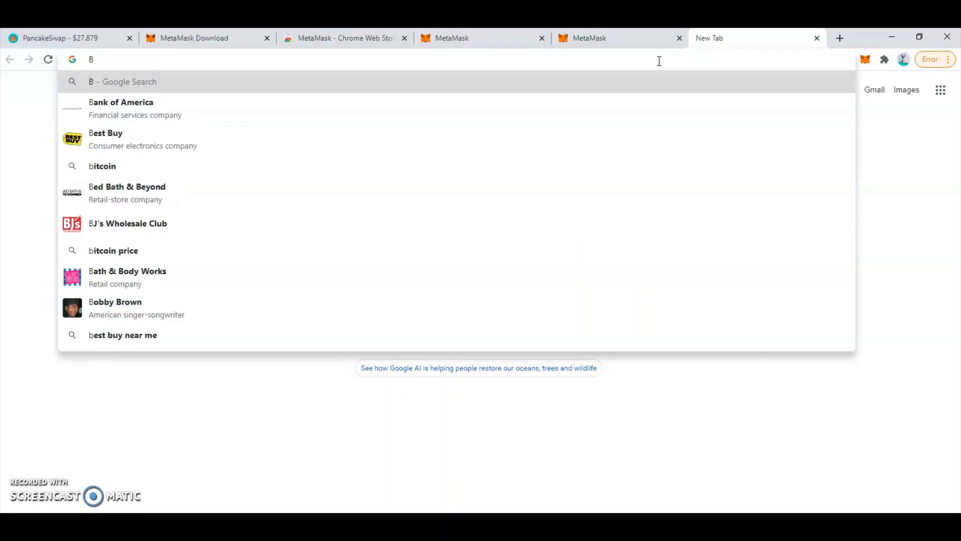
type("INANCE")
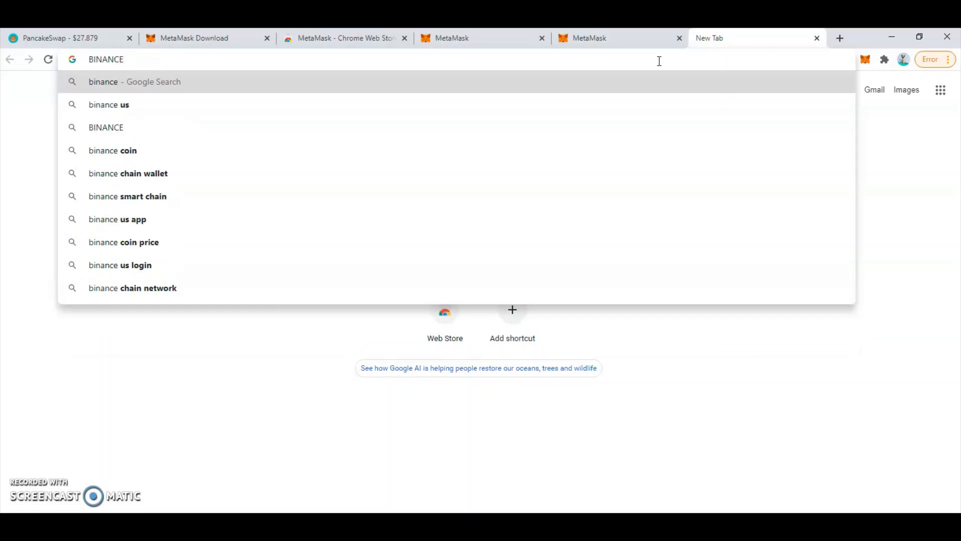
type(" set up")
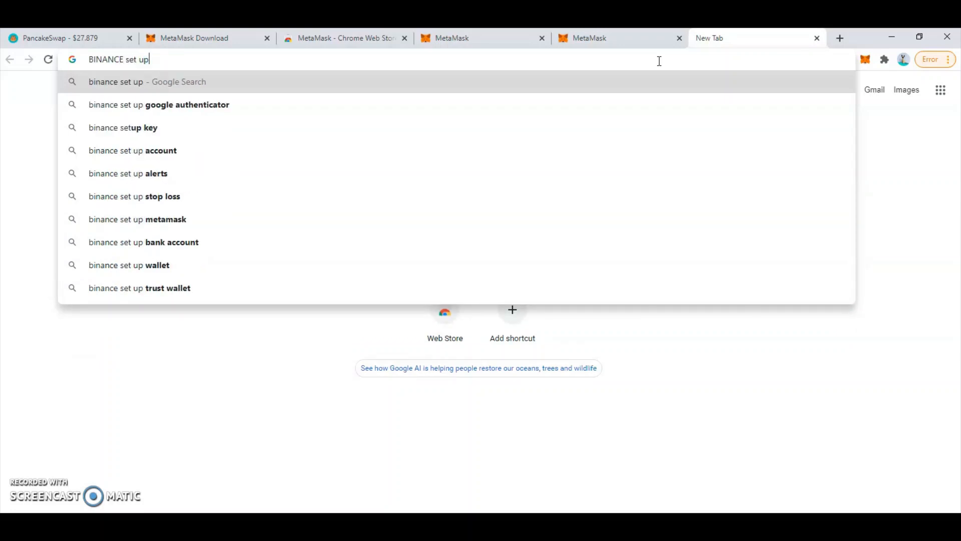
type(" for")
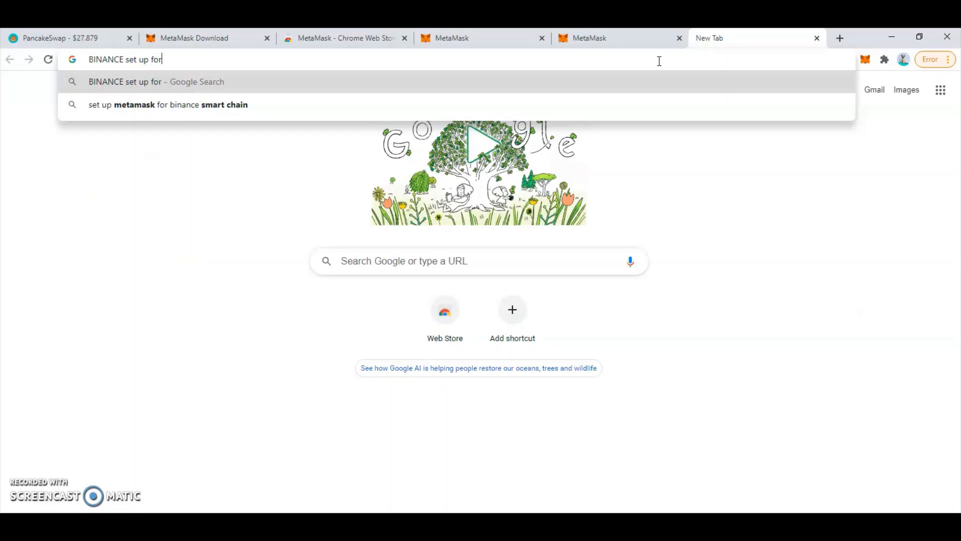
type(" met")
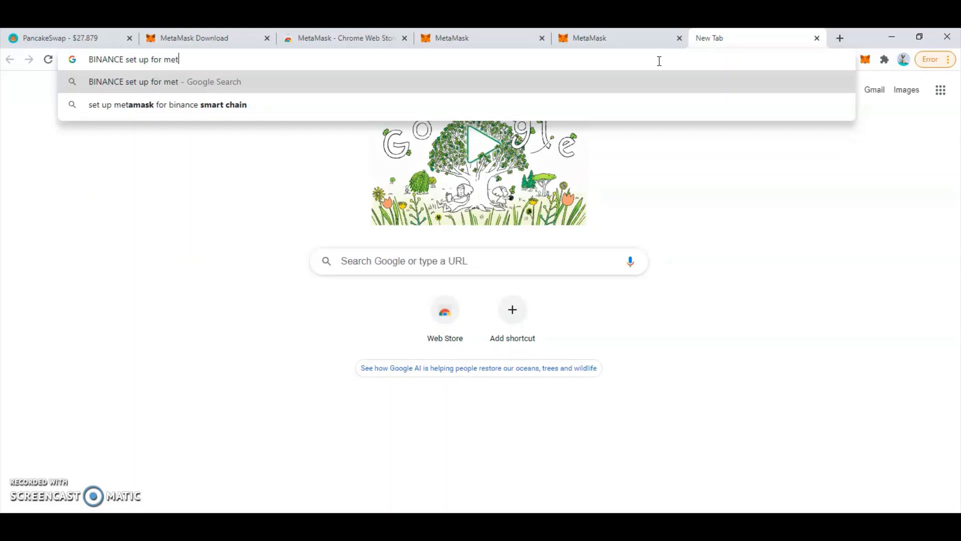
type("a mask")
key("Return")
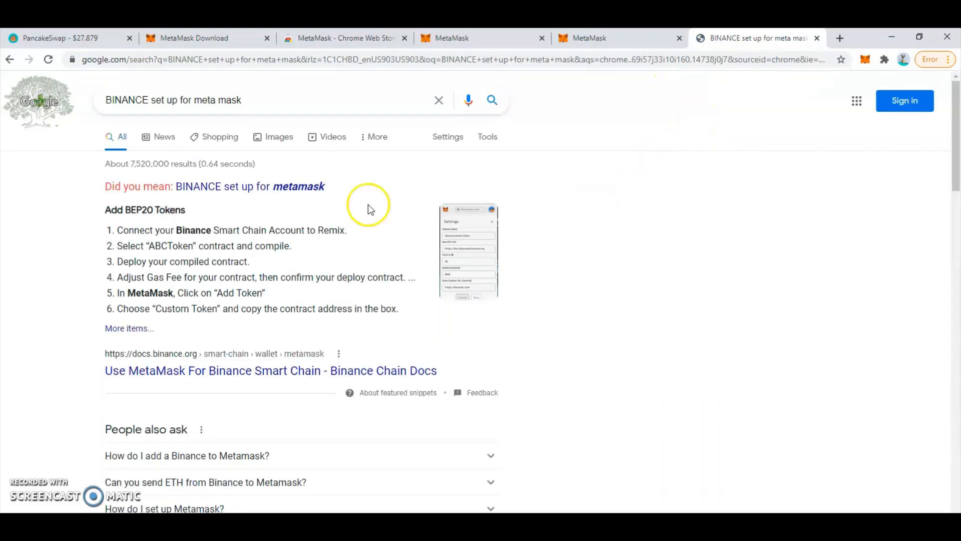
- Look up the Binance Smart Chain network settings in the Binance Chain Docs MetaMask guide and return to the new network form
left_click(287, 375)
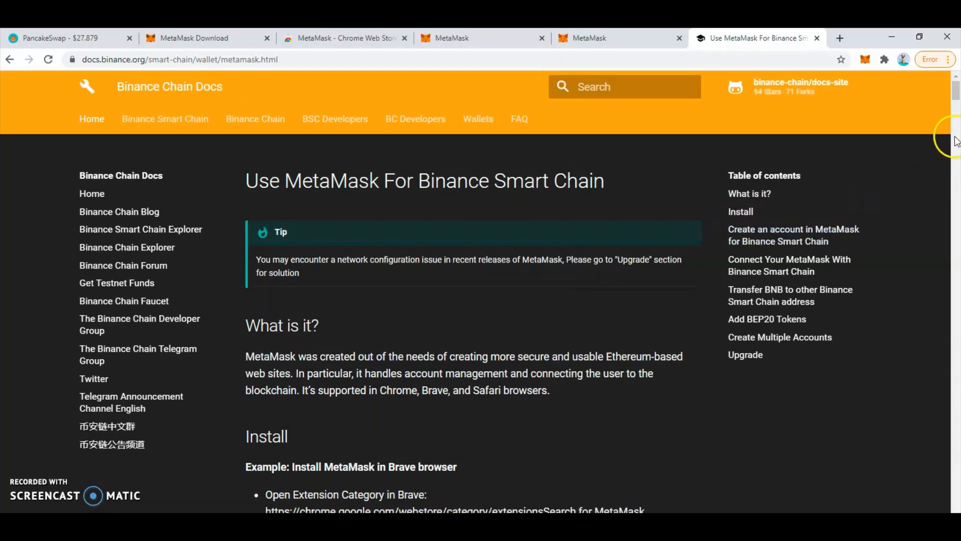
left_click_drag(957, 100, 957, 251)
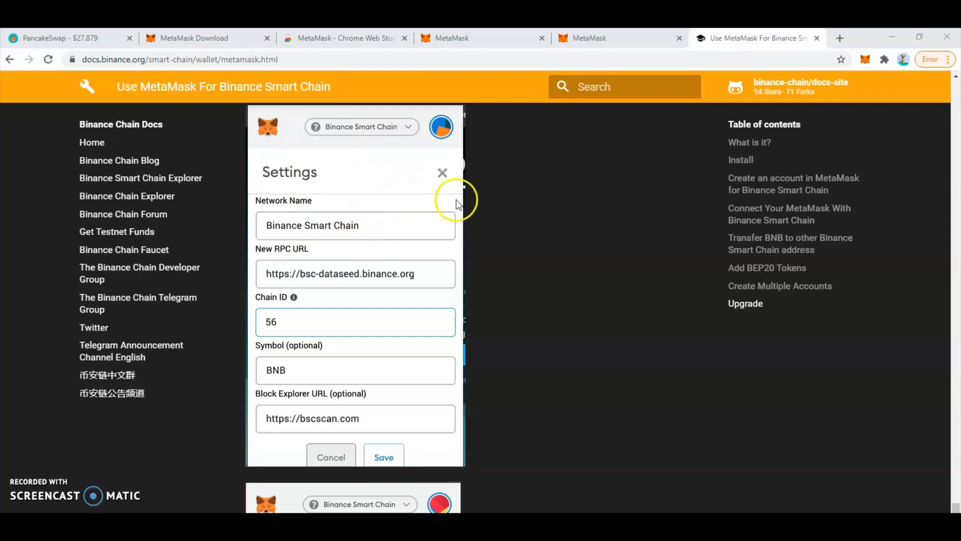
left_click(593, 37)
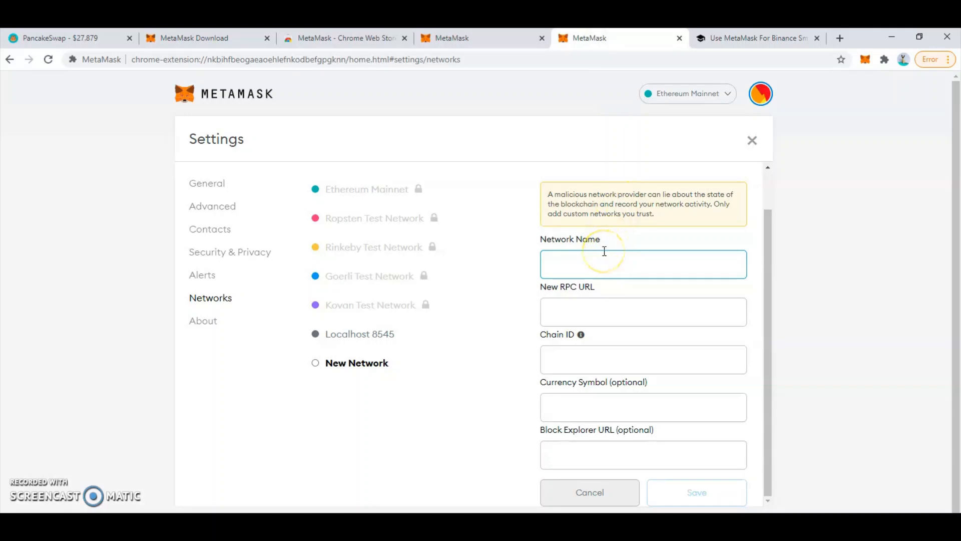
- Name the new network "Binance Smart Chain"
type("Binance Smart")
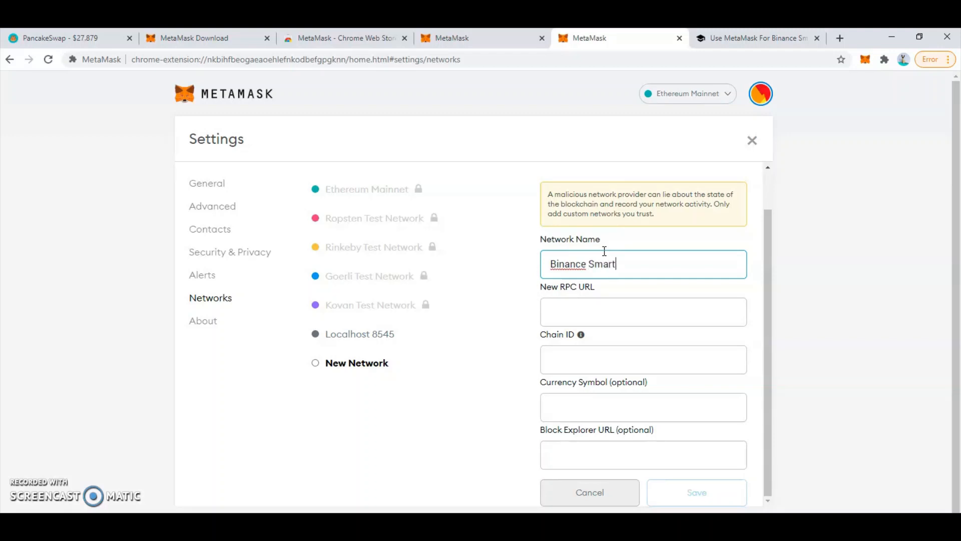
type(" Chain")
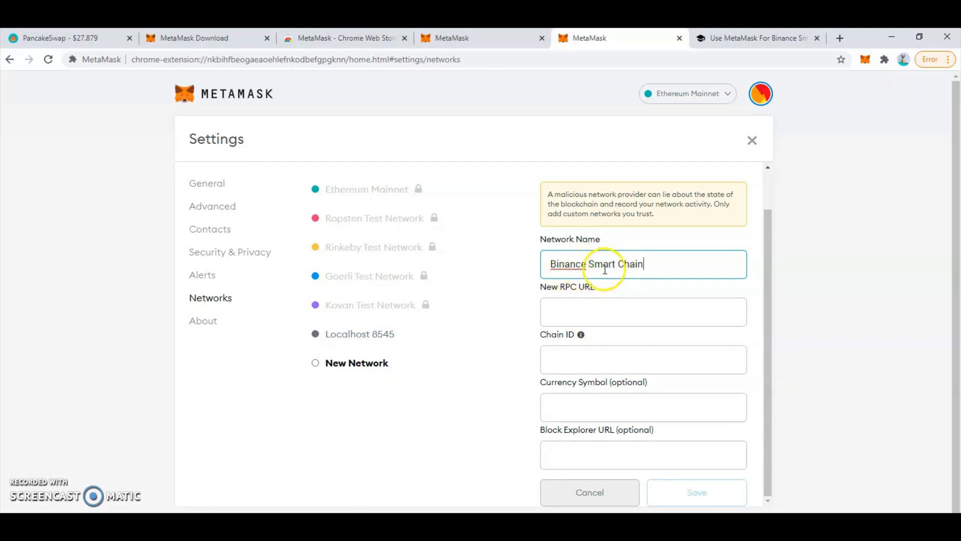
left_click(651, 264)
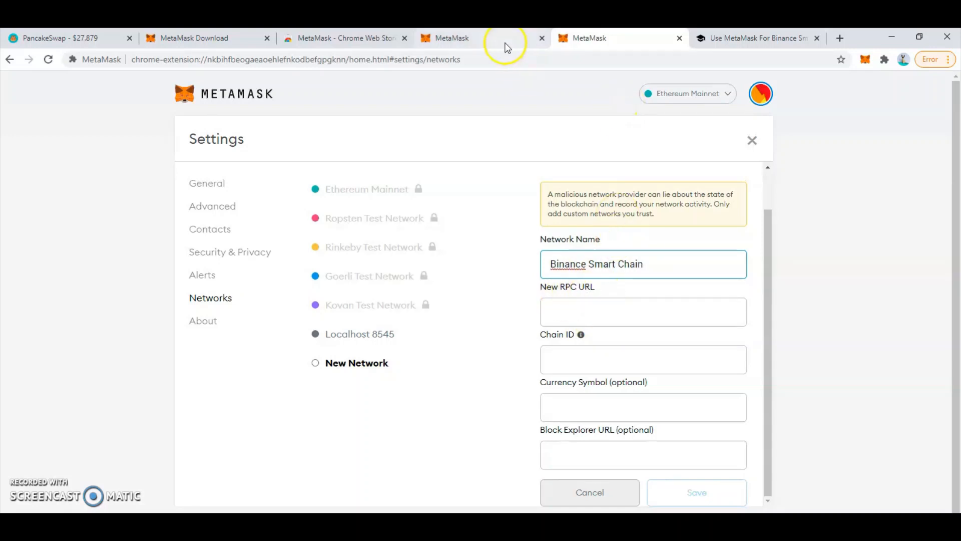
left_click(507, 45)
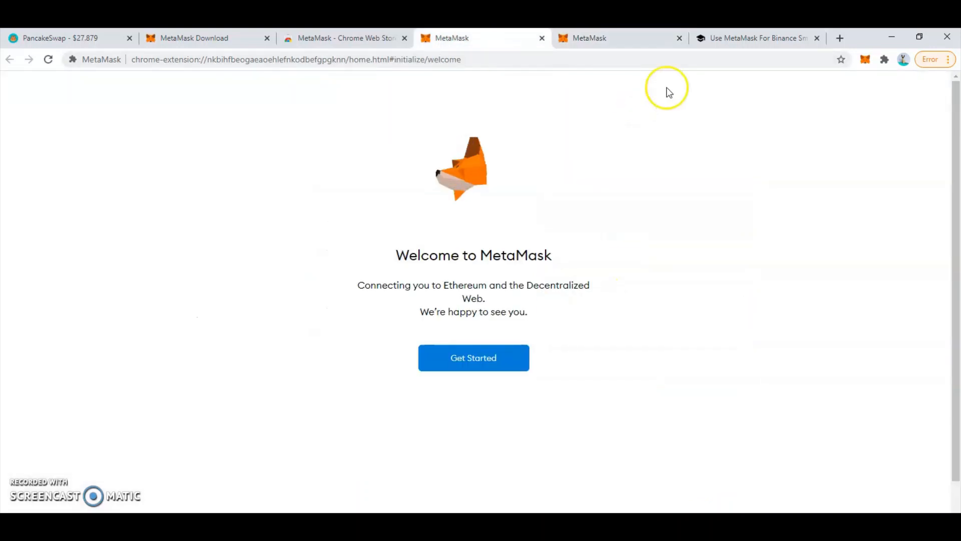
left_click(751, 38)
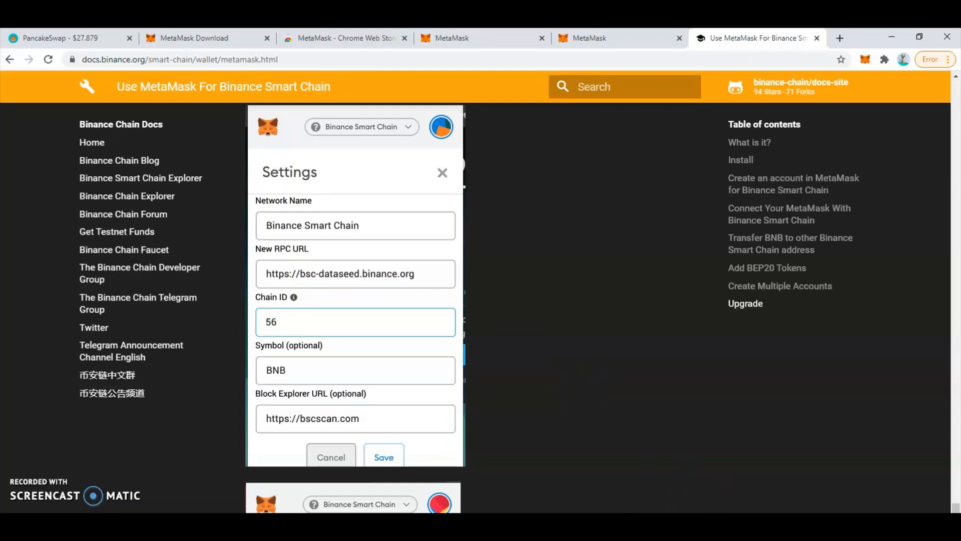
left_click(562, 524)
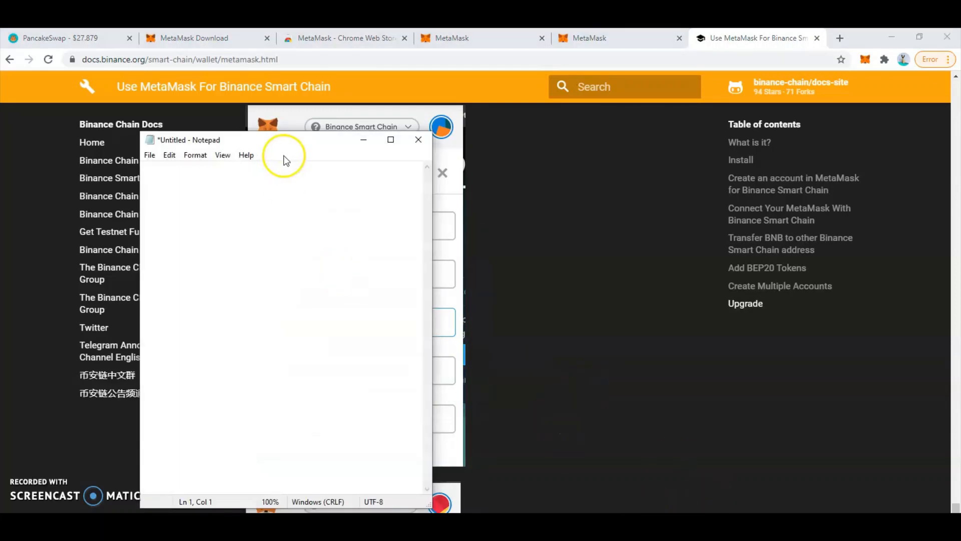
left_click(387, 164)
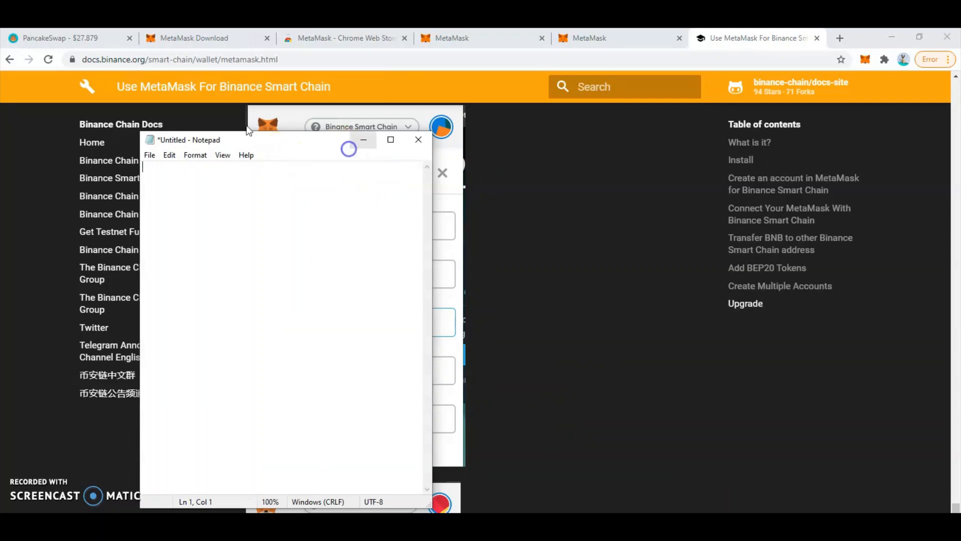
left_click_drag(189, 145, 354, 160)
double_click(354, 160)
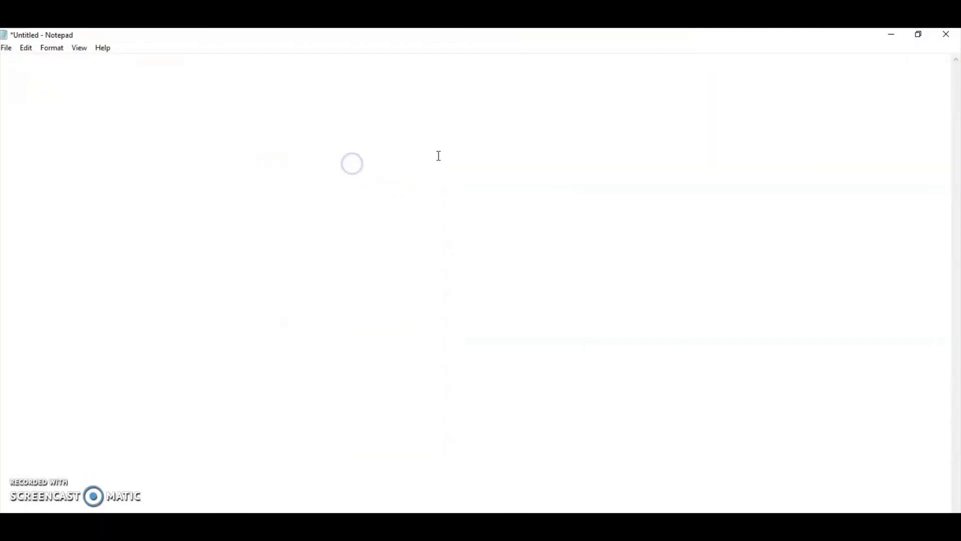
left_click(891, 36)
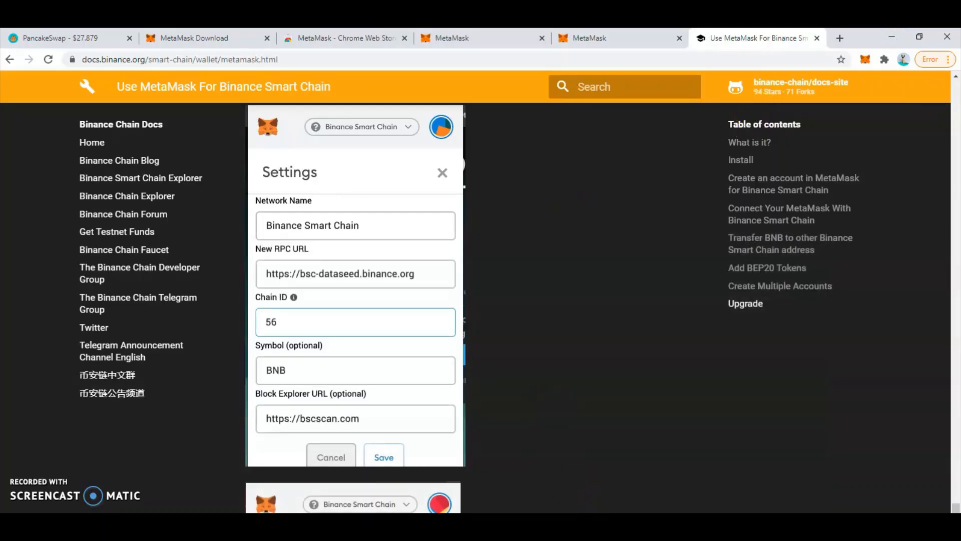
left_click(618, 523)
right_click(617, 523)
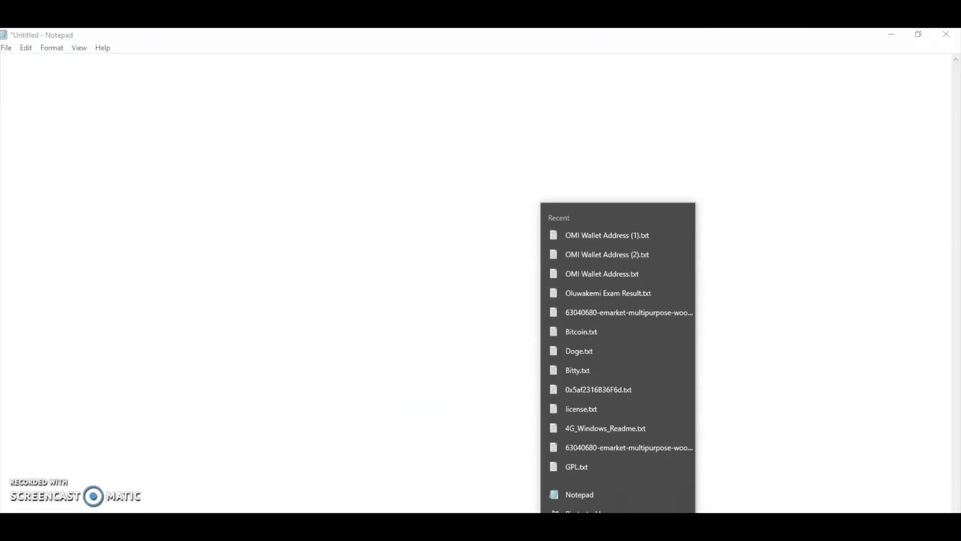
left_click(854, 99)
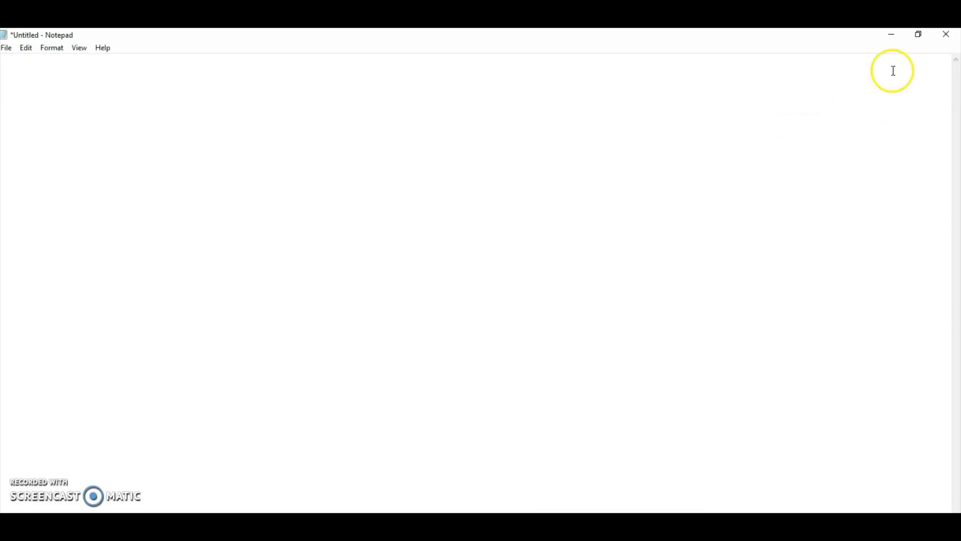
left_click(920, 34)
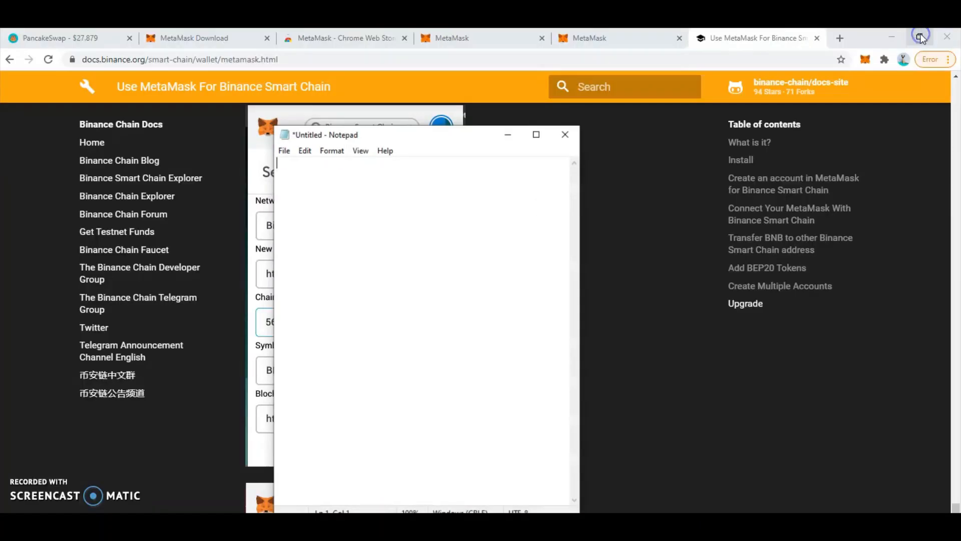
left_click_drag(501, 166, 652, 132)
left_click(549, 173)
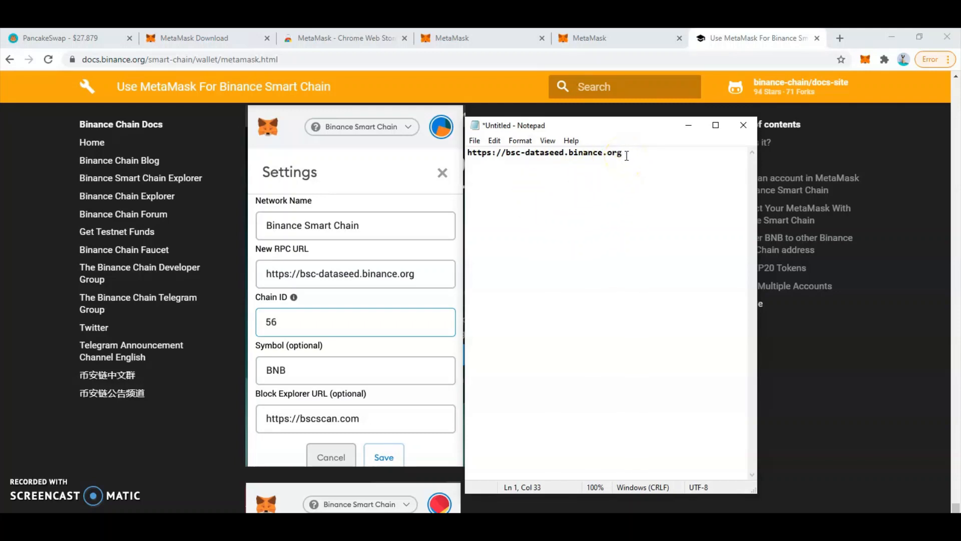
left_click_drag(625, 155, 466, 155)
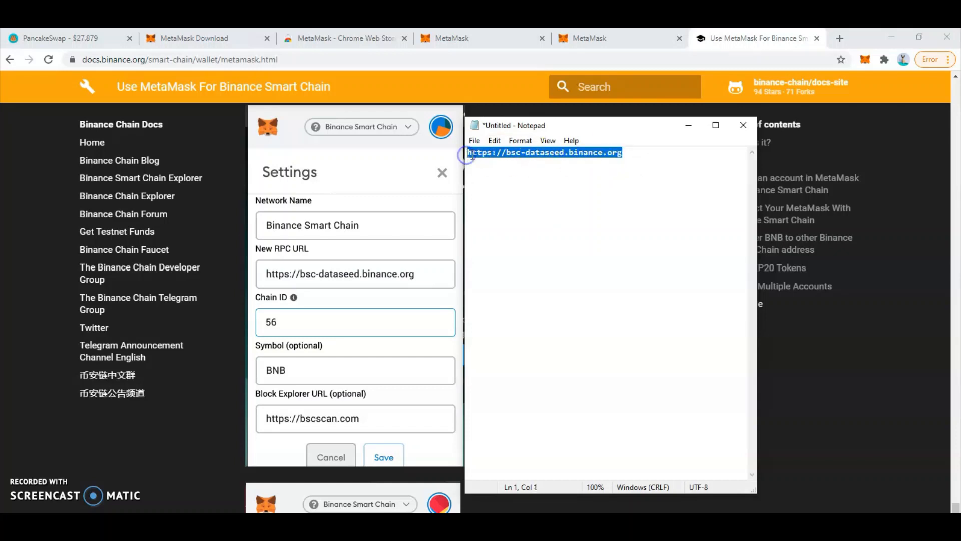
right_click(472, 154)
left_click(430, 194)
left_click(584, 35)
left_click(596, 308)
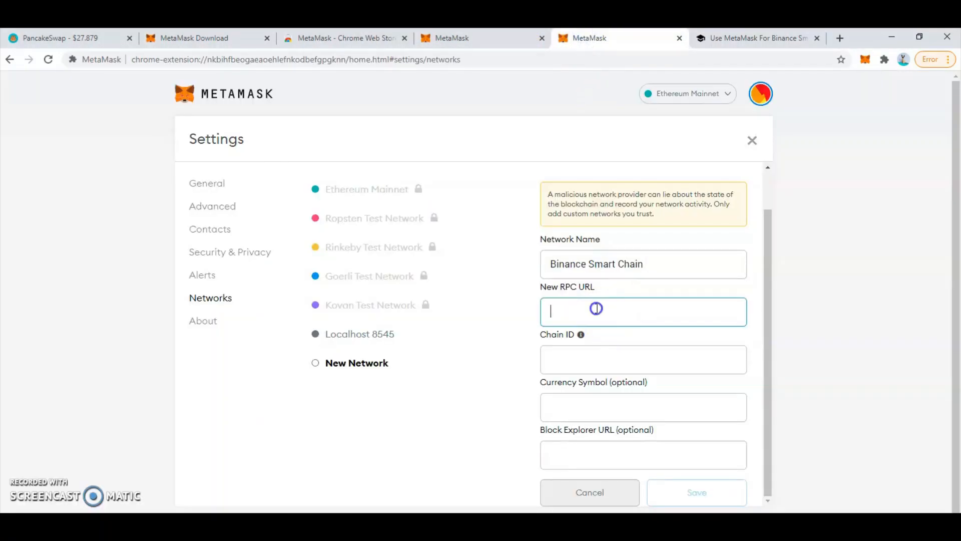
right_click(596, 309)
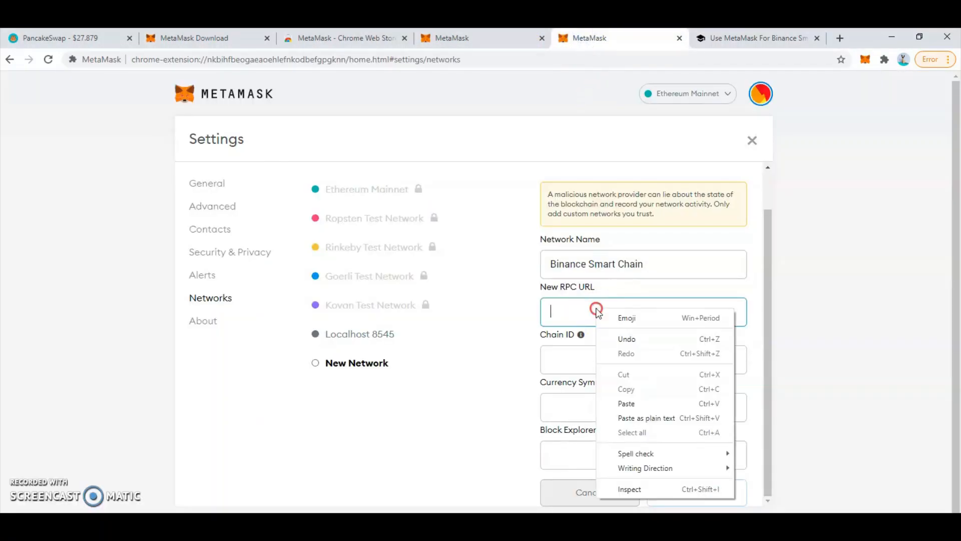
left_click(619, 403)
- Check the Chain ID in the Binance guide and enter 56 as the new network's Chain ID
left_click(583, 354)
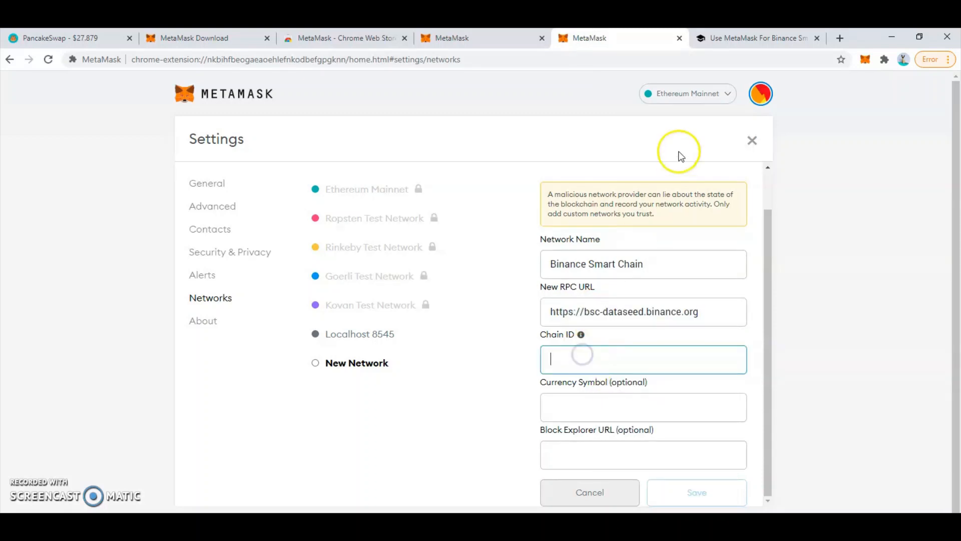
left_click(730, 35)
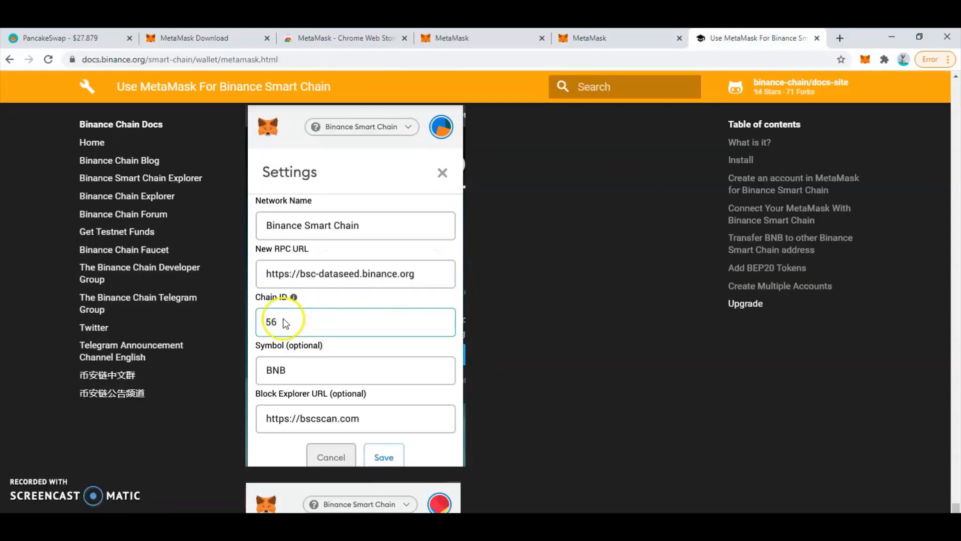
left_click(622, 36)
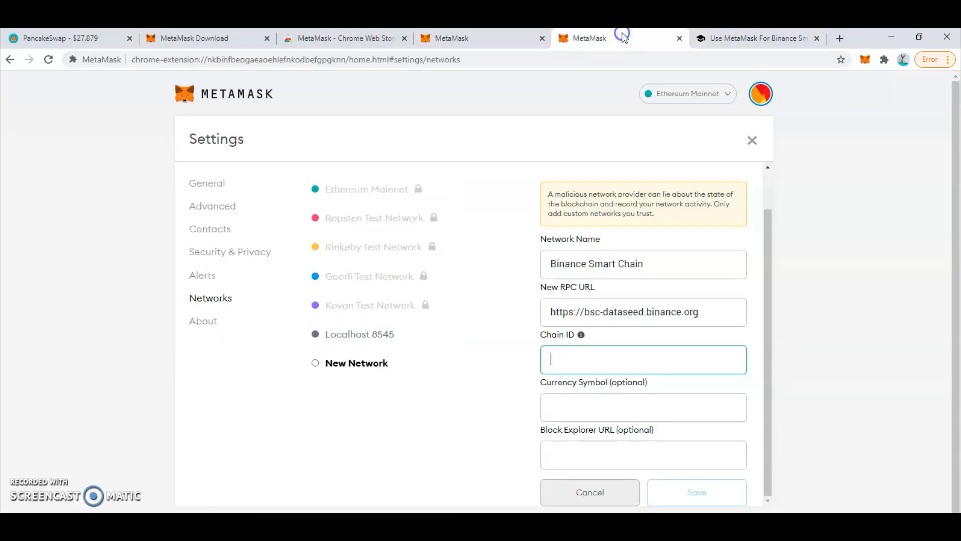
left_click(593, 358)
- Check the symbol in the Binance guide and enter BNB as the network's Currency Symbol
left_click(745, 35)
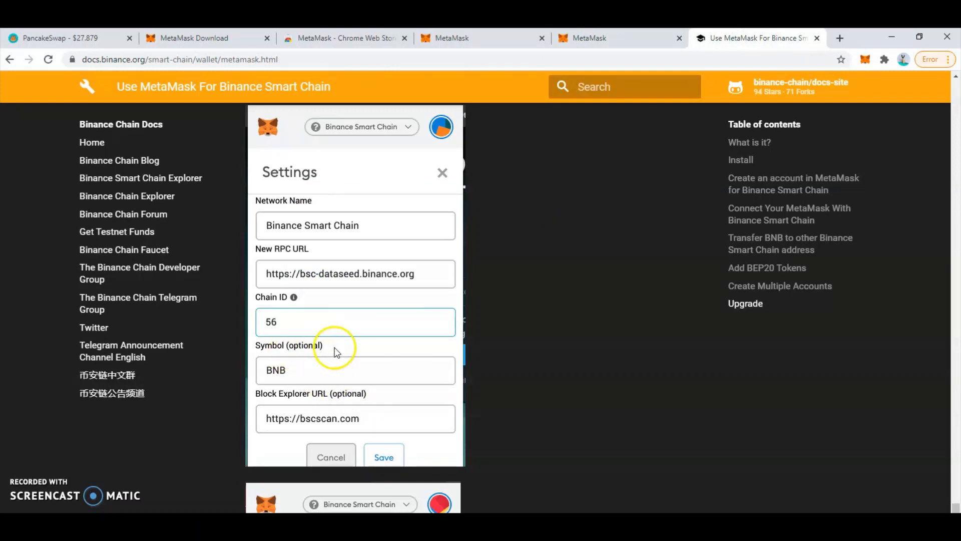
left_click(615, 37)
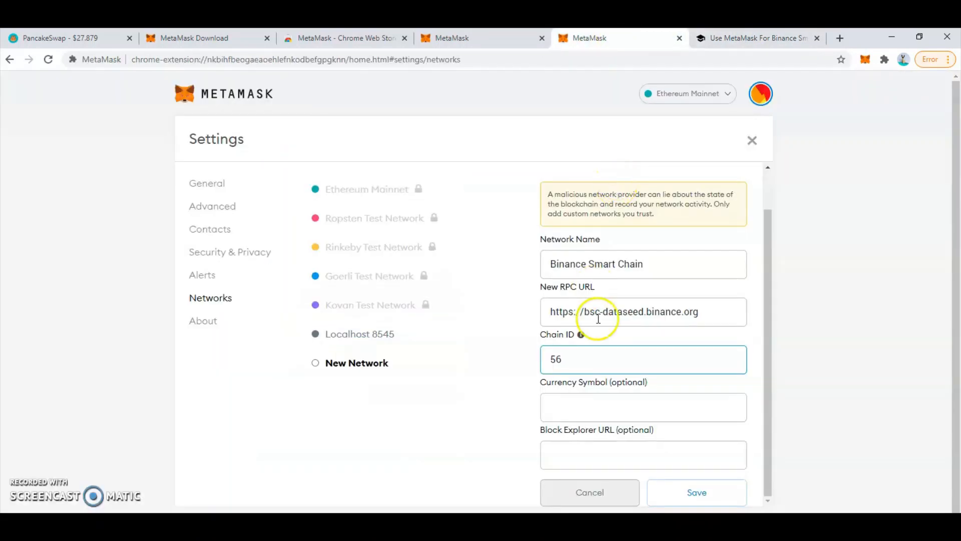
left_click(573, 407)
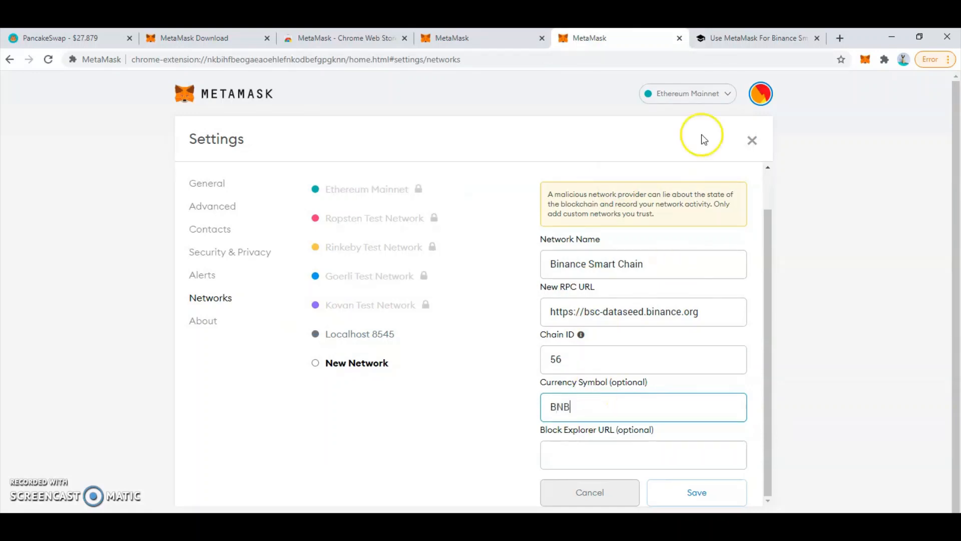
left_click(740, 37)
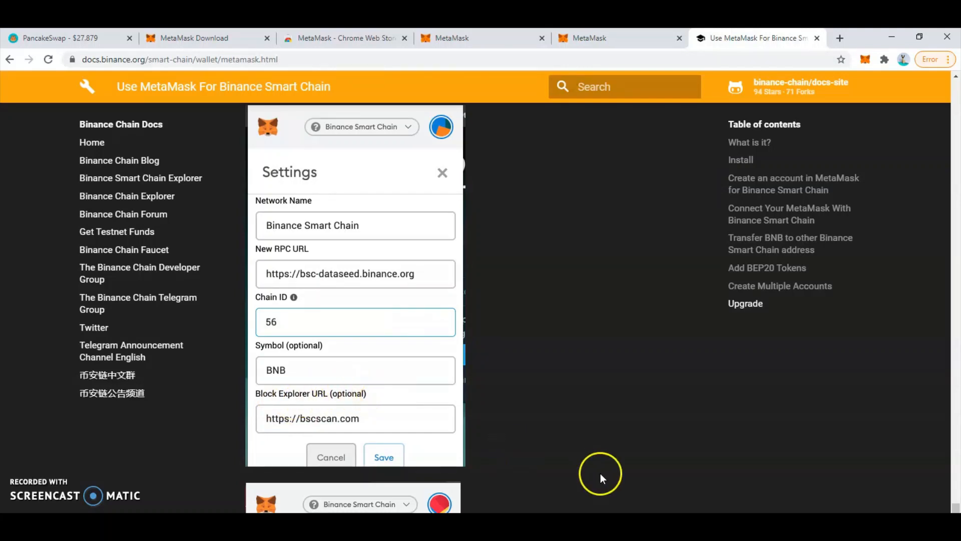
key("alt+Tab")
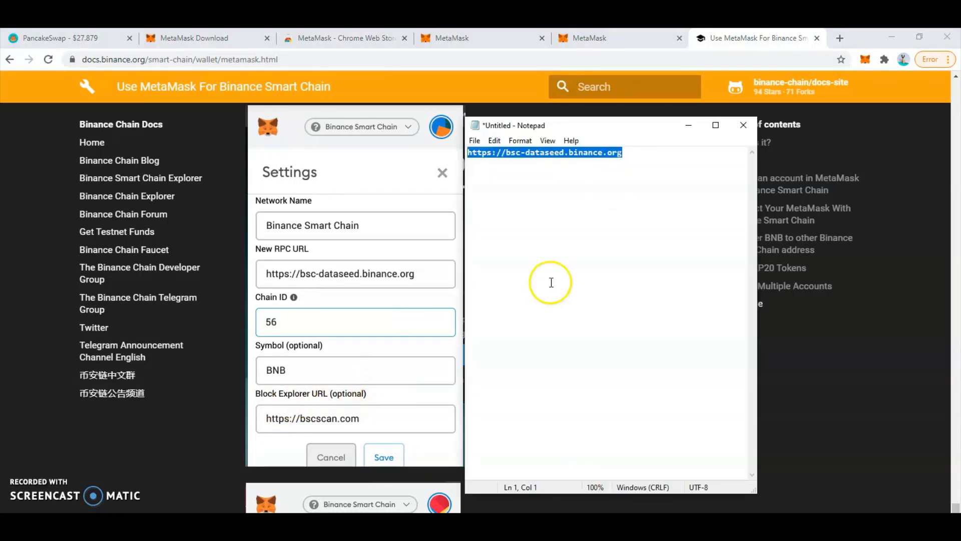
left_click(637, 153)
key("Return")
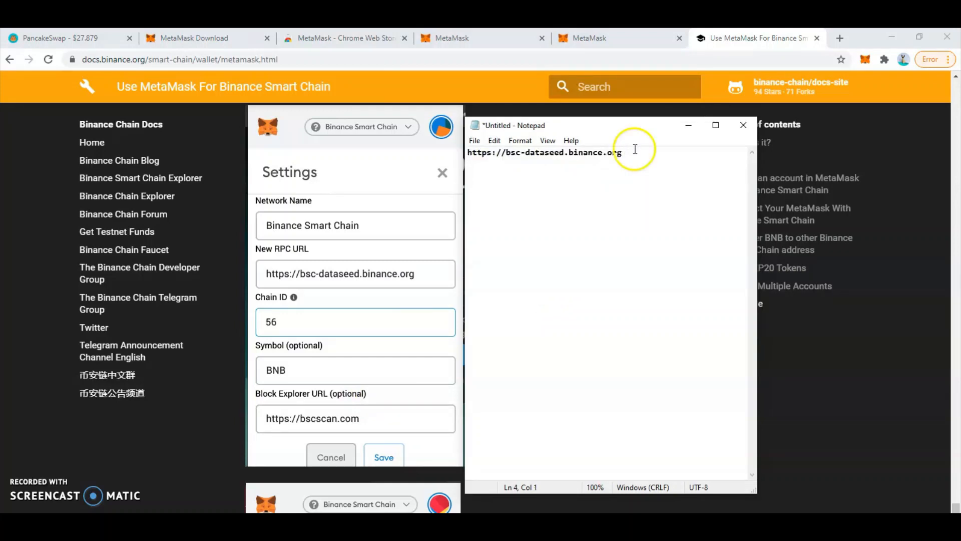
left_click_drag(637, 153, 507, 148)
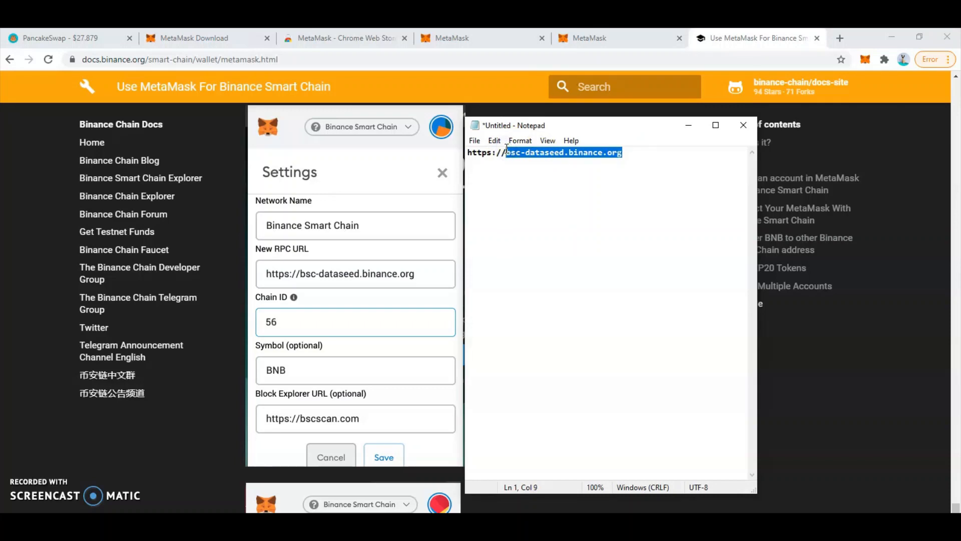
type("3")
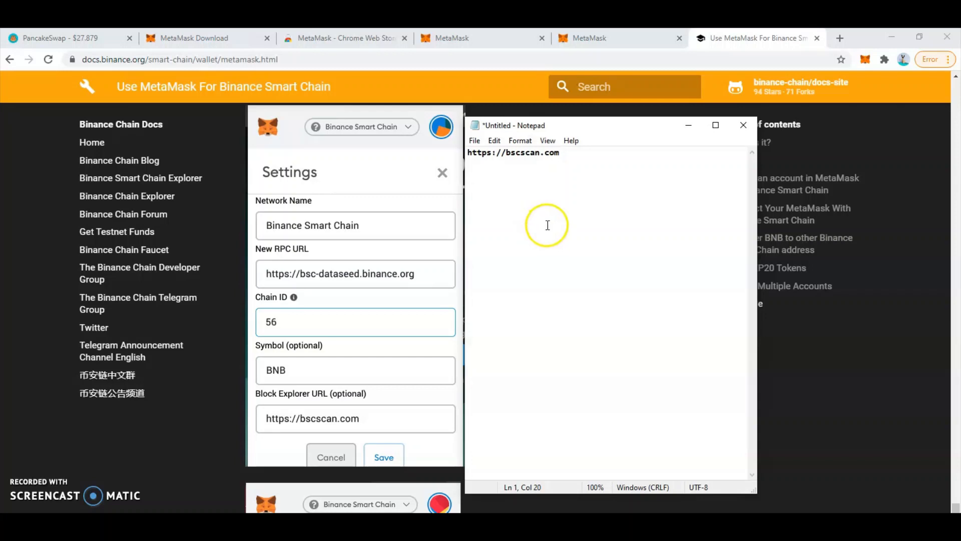
left_click_drag(561, 153, 467, 153)
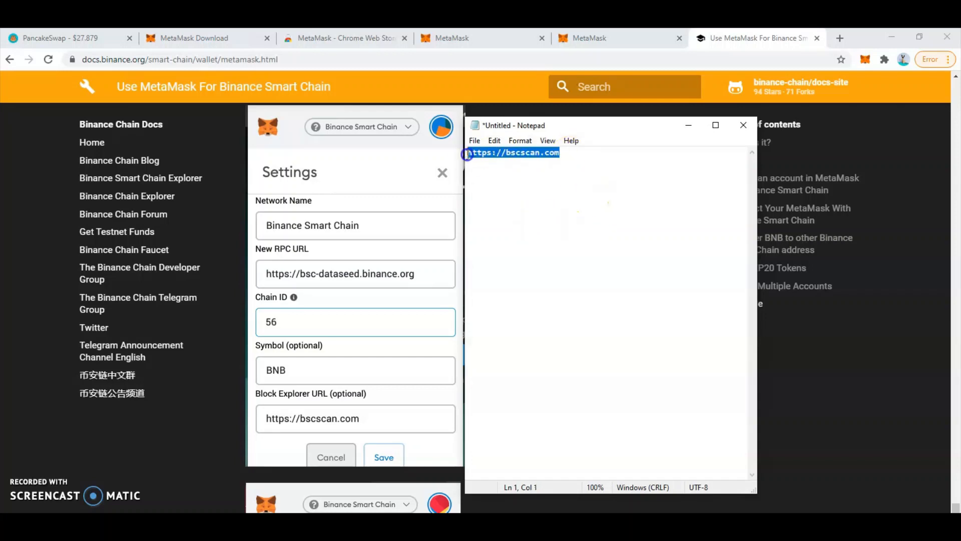
right_click(470, 153)
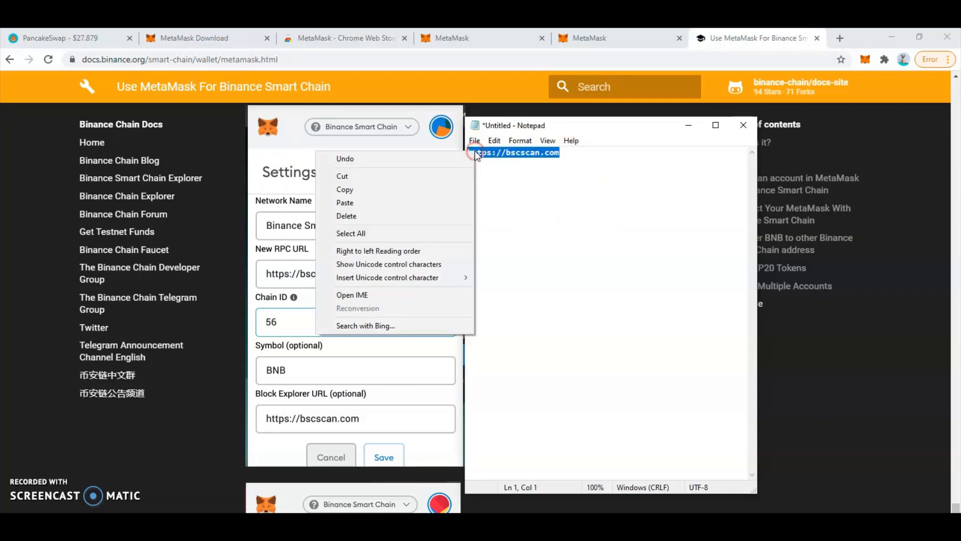
left_click(439, 188)
left_click(636, 36)
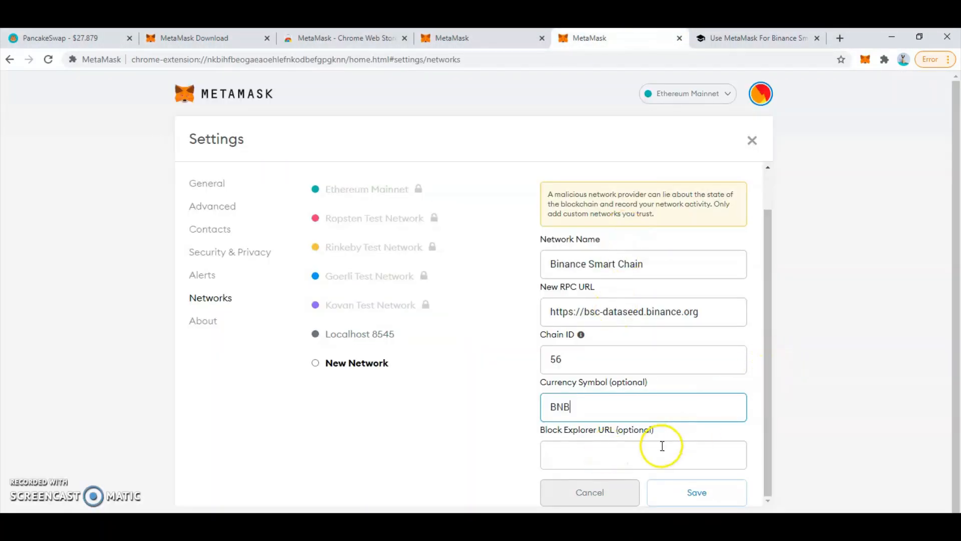
left_click(649, 465)
right_click(645, 460)
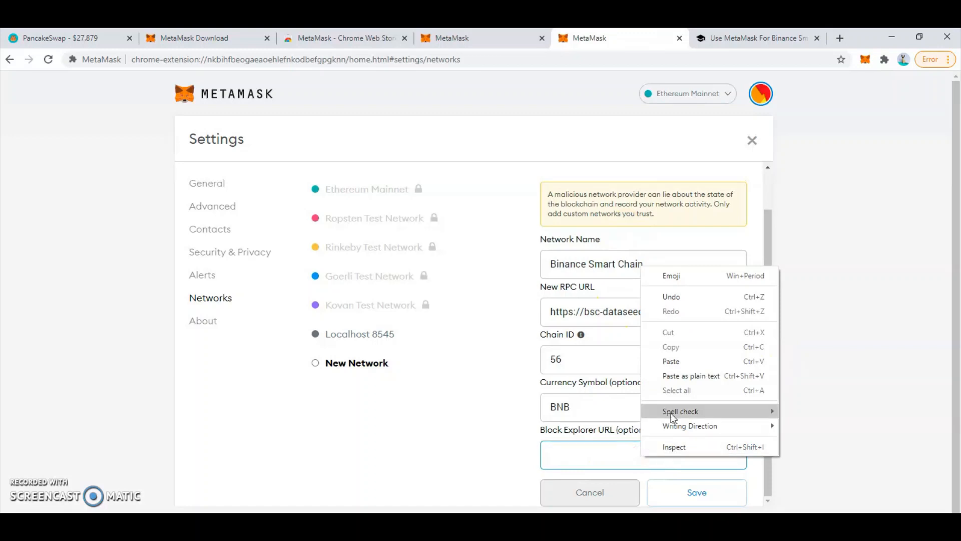
left_click(682, 360)
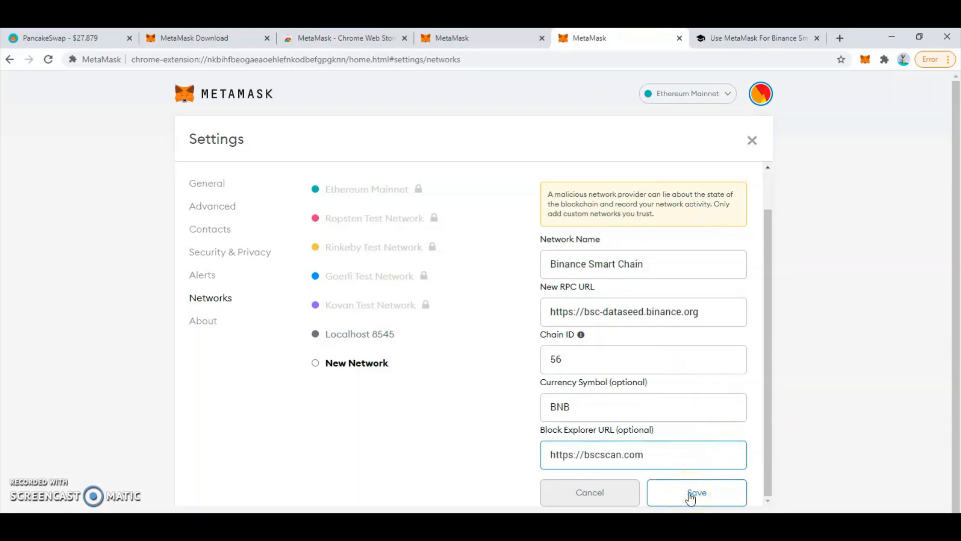
left_click(690, 497)
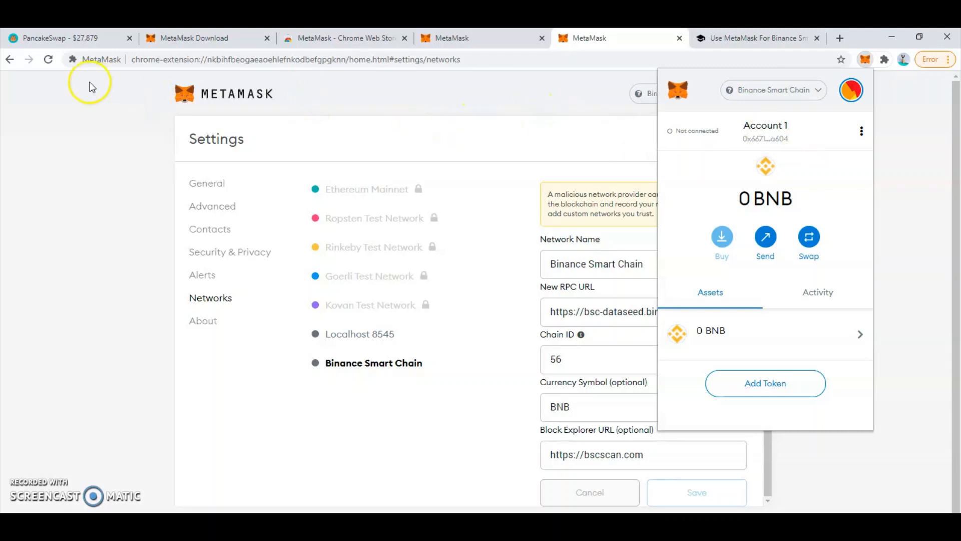
- Try to connect the PancakeSwap site to a wallet, choosing Metamask as the provider, and dismiss the resulting notice
left_click(52, 38)
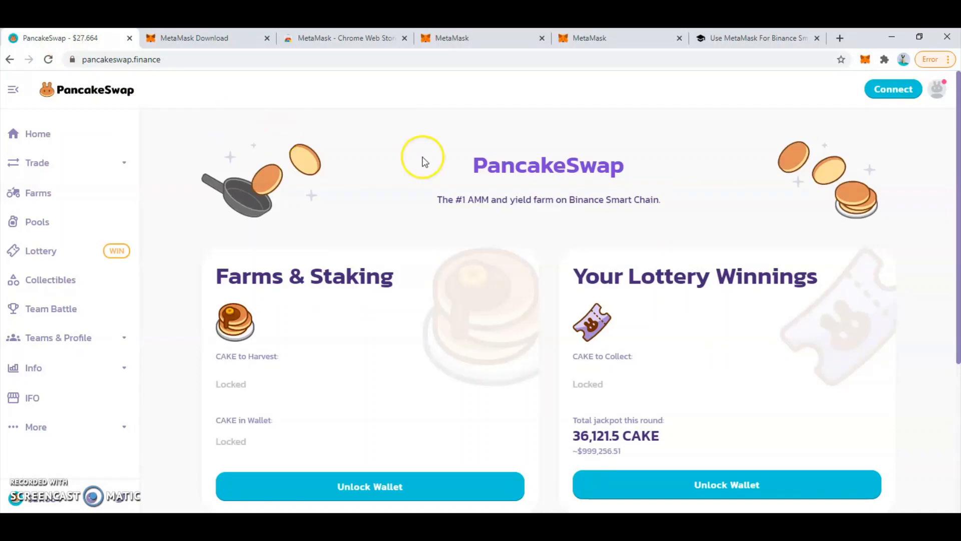
left_click(890, 95)
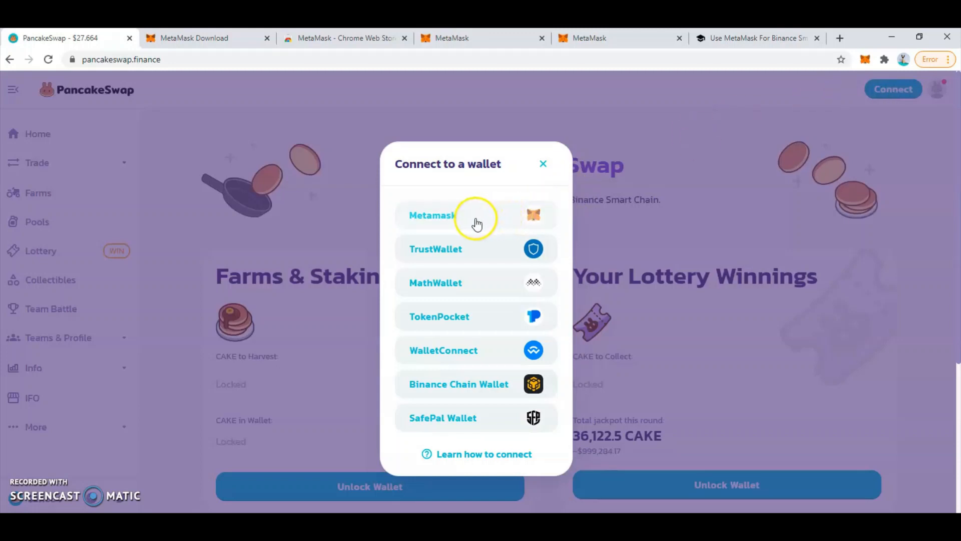
left_click(474, 218)
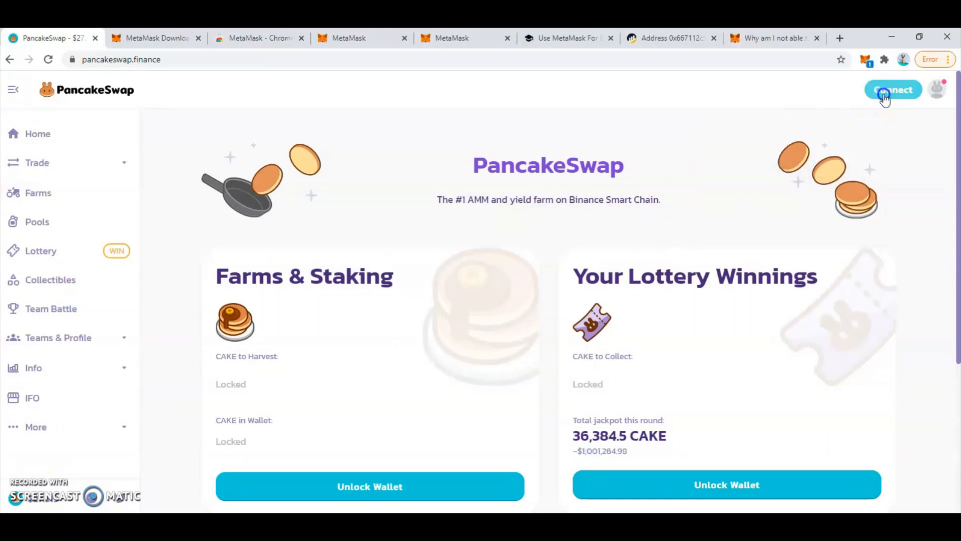
left_click(883, 94)
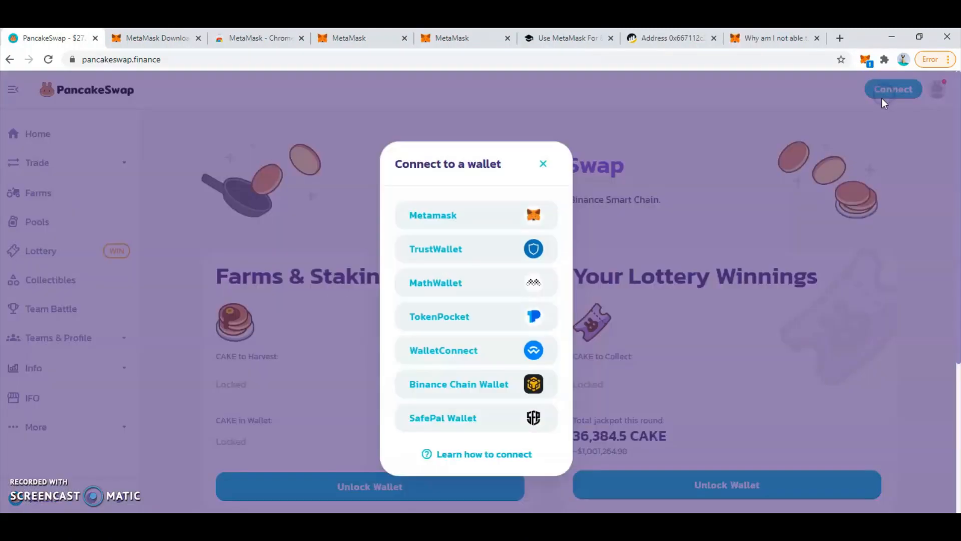
left_click(484, 220)
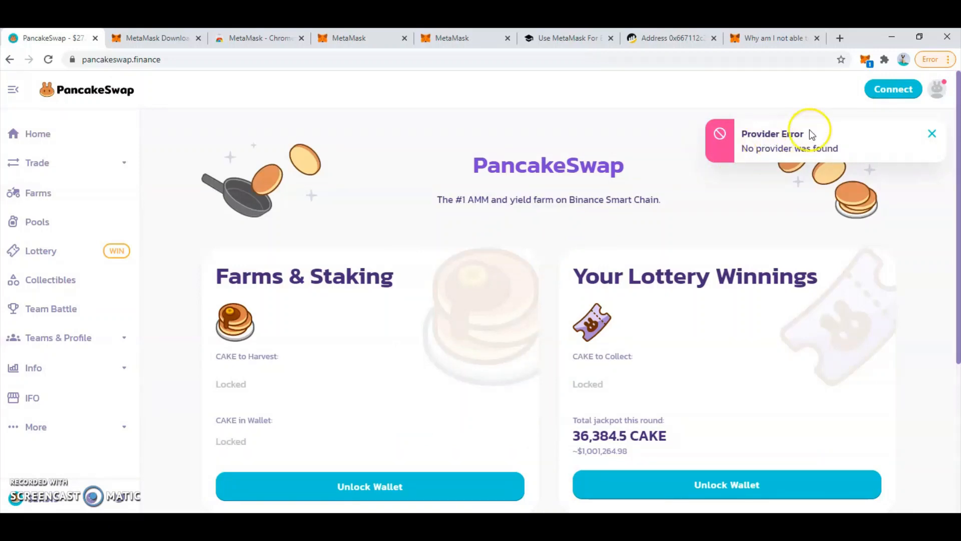
left_click(931, 135)
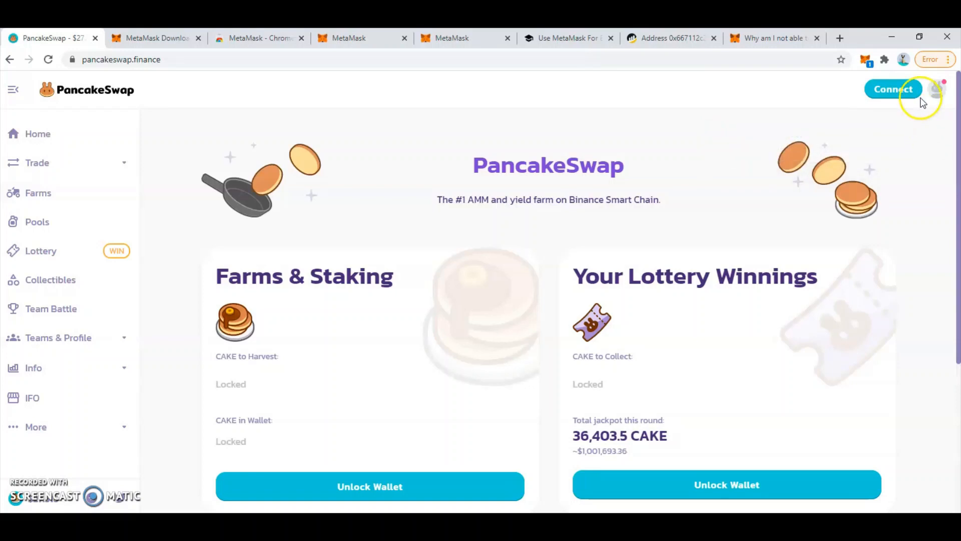
- Cancel the pending MetaMask connection request and manually connect Account 1 to the PancakeSwap site through its connected sites
left_click(869, 64)
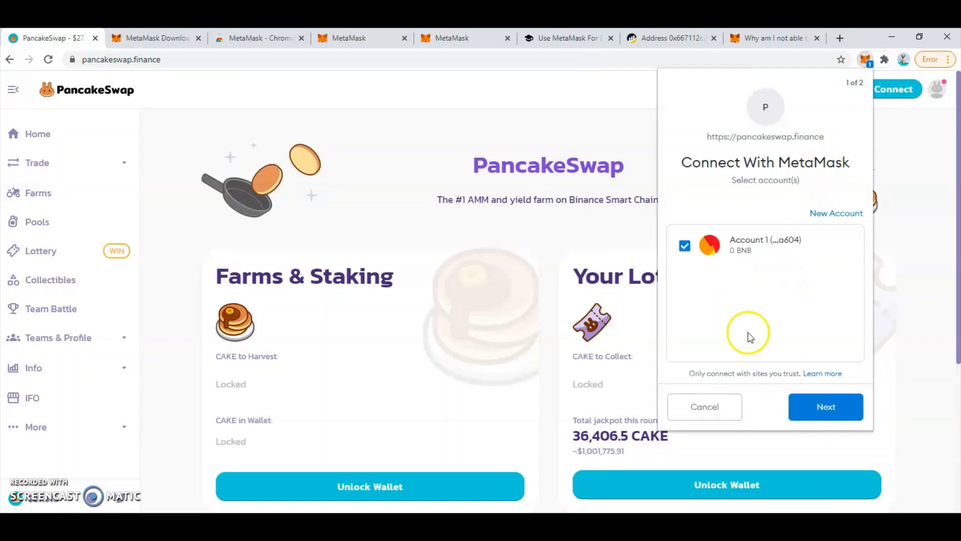
left_click(716, 413)
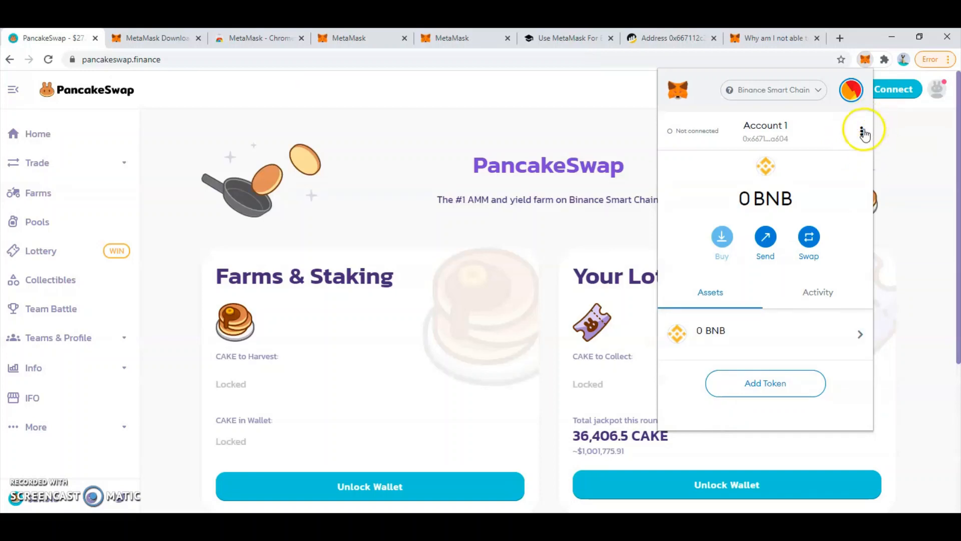
left_click(863, 131)
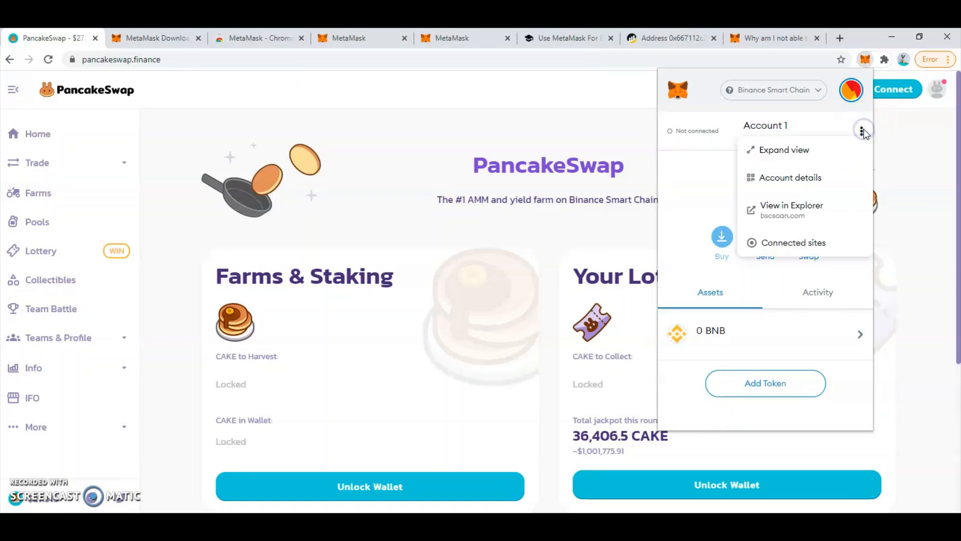
left_click(783, 243)
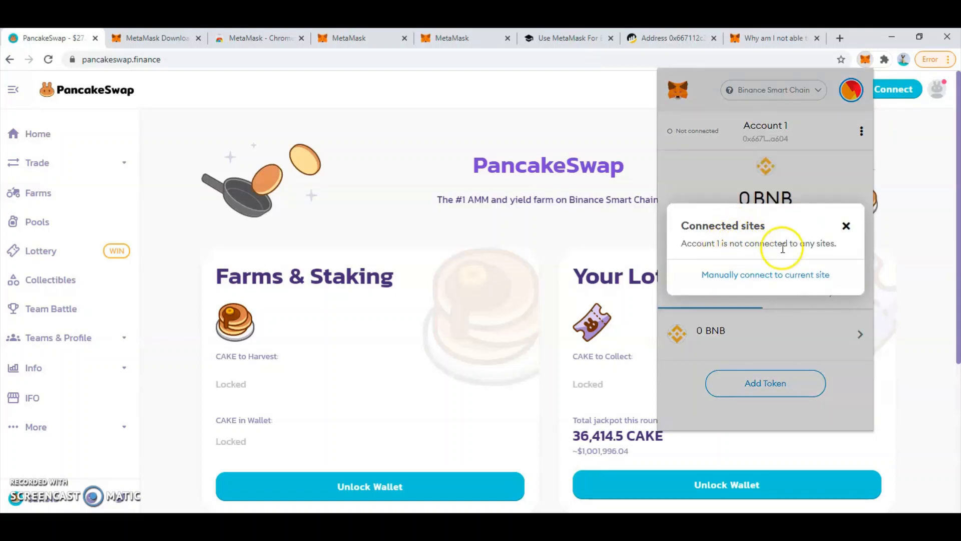
left_click(778, 280)
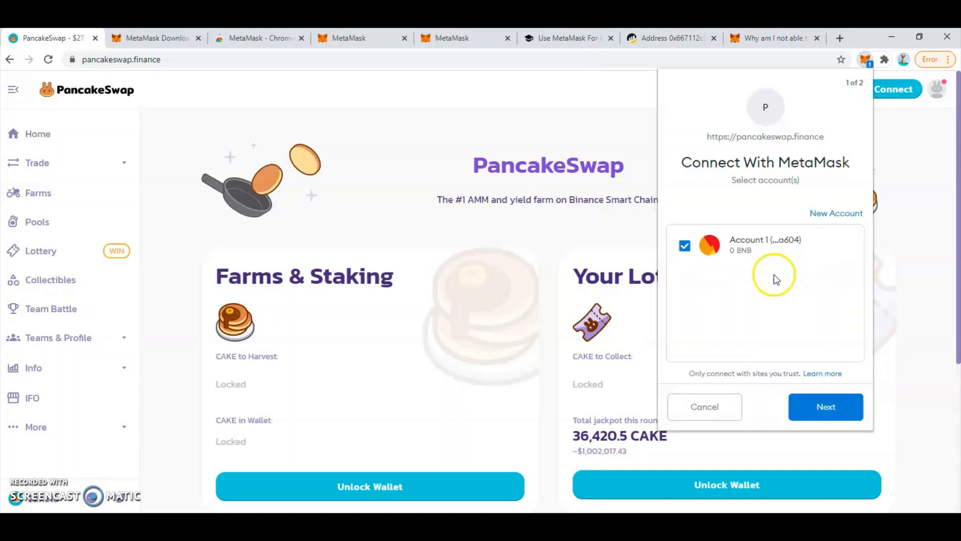
left_click(831, 408)
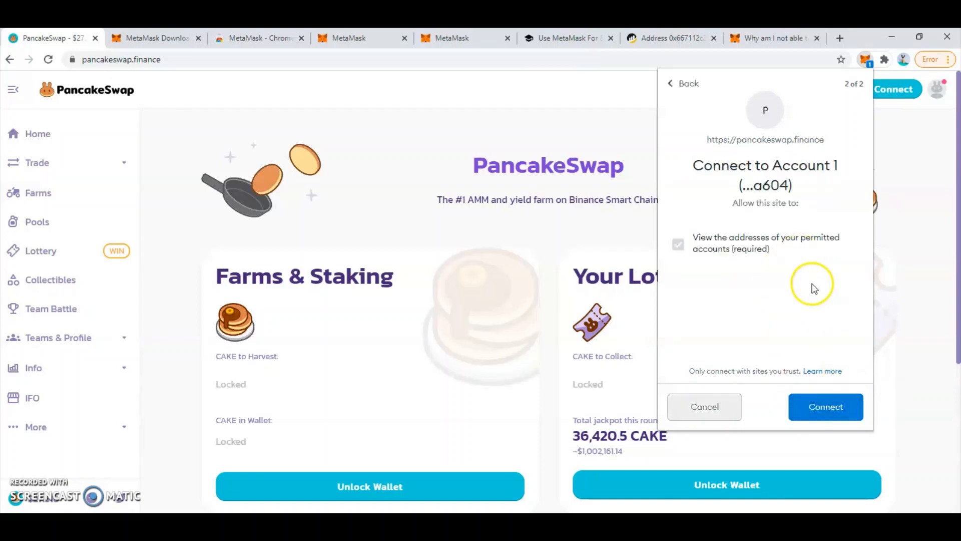
left_click(820, 407)
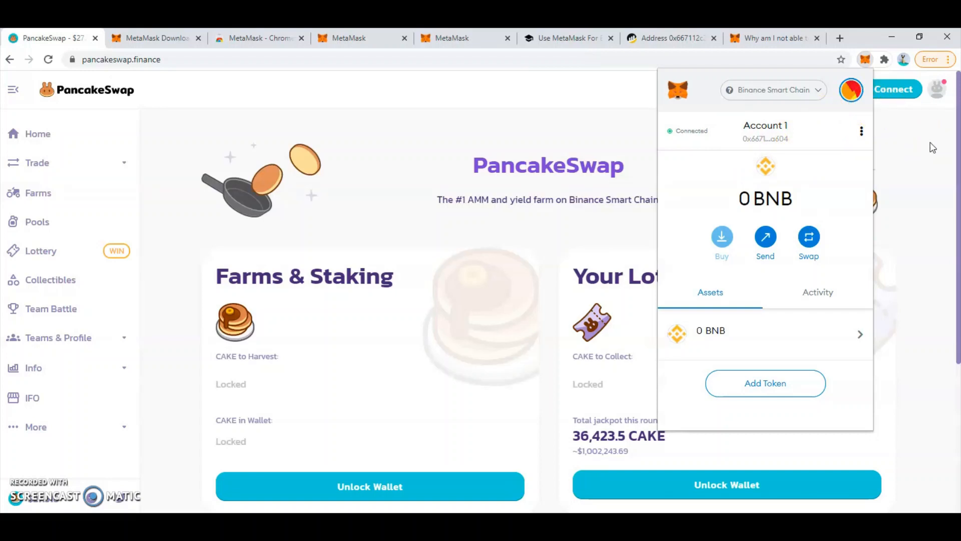
left_click(853, 92)
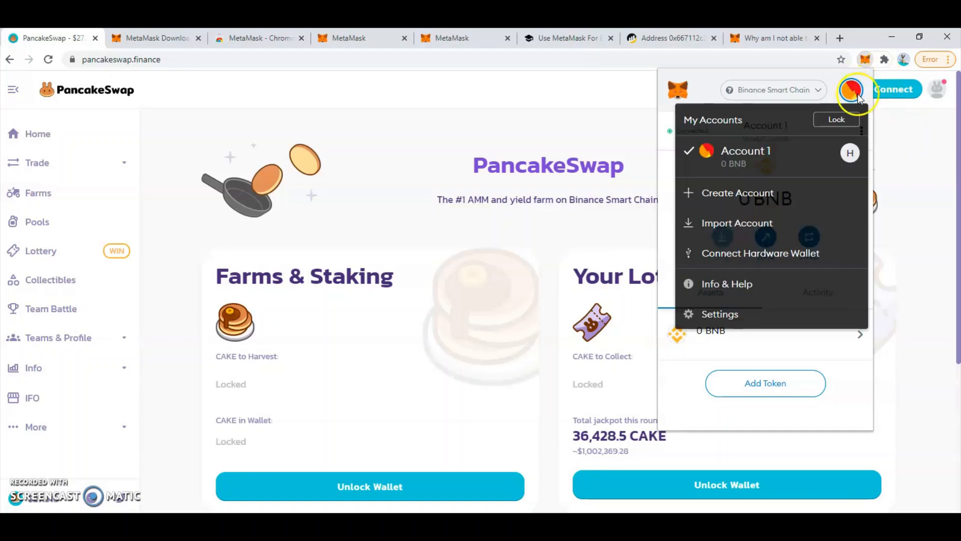
left_click(864, 60)
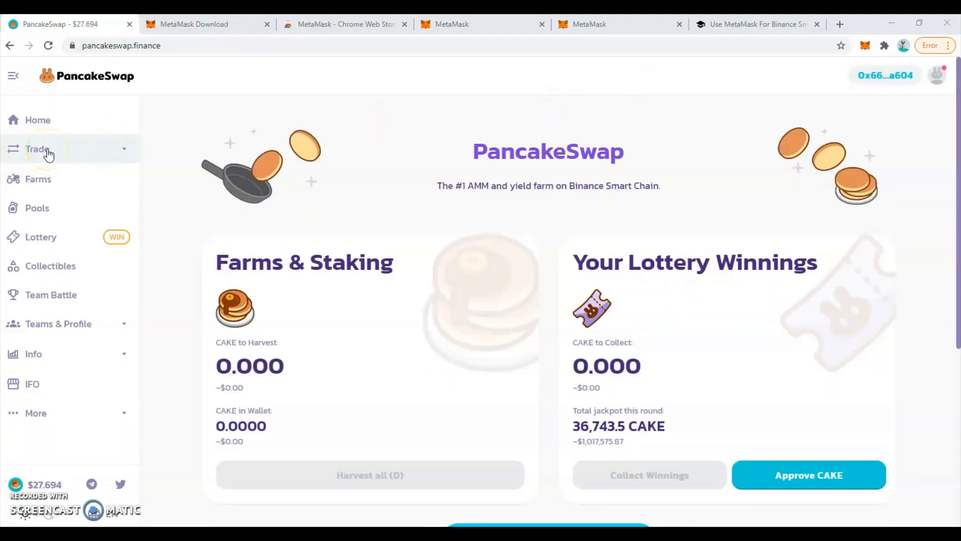
- Open PancakeSwap's token exchange and set the BNB amount to swap to the maximum
left_click(49, 153)
left_click(40, 184)
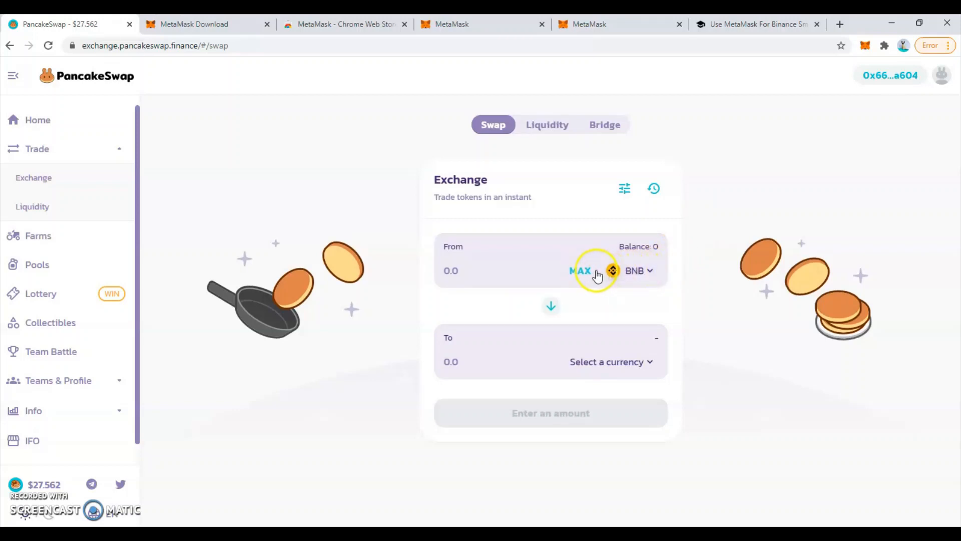
left_click(580, 271)
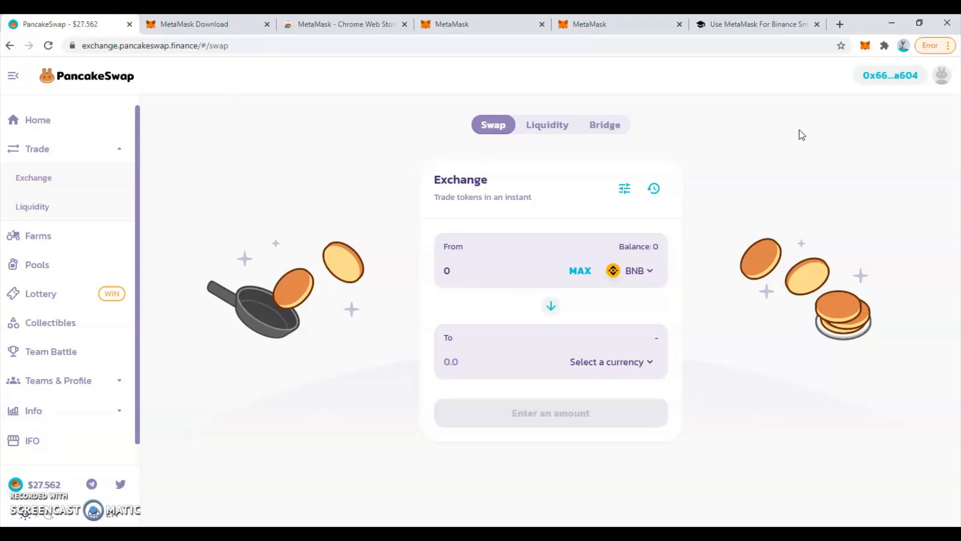
- Search the token list for usdt and choose USDT as the currency to receive
left_click(650, 362)
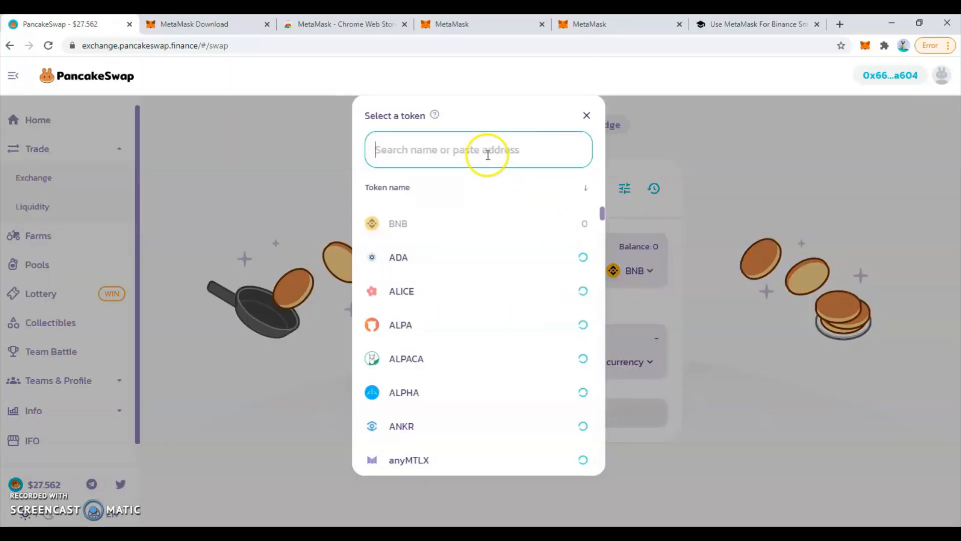
left_click(487, 148)
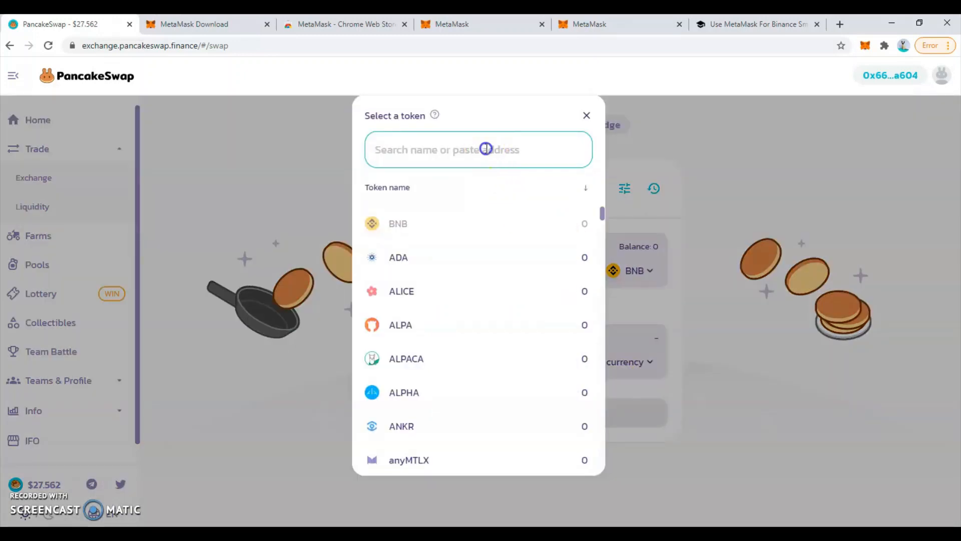
type("us")
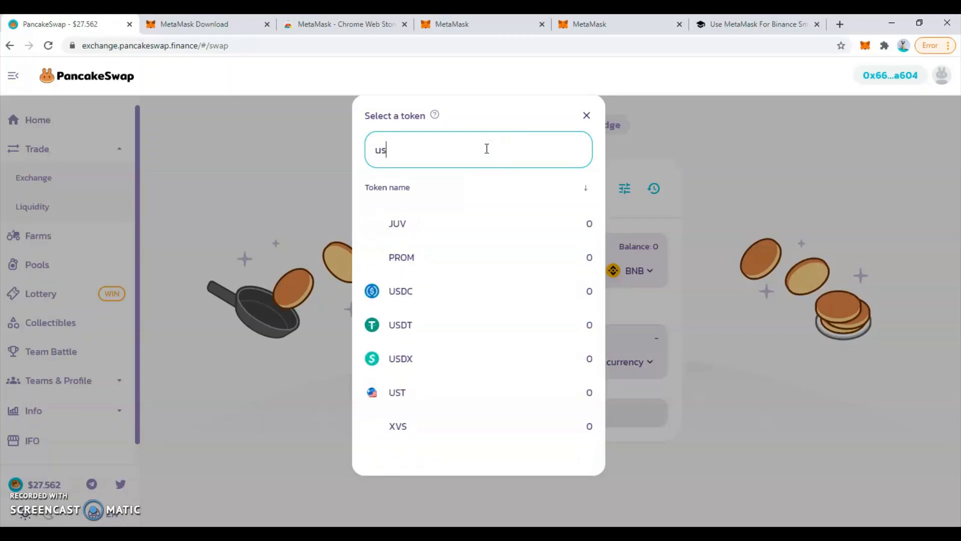
type("dt")
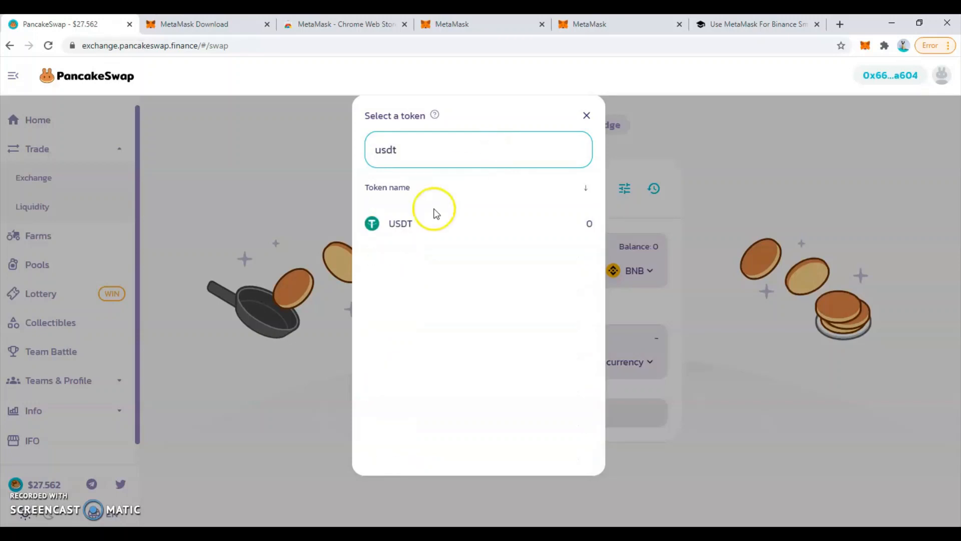
left_click(416, 226)
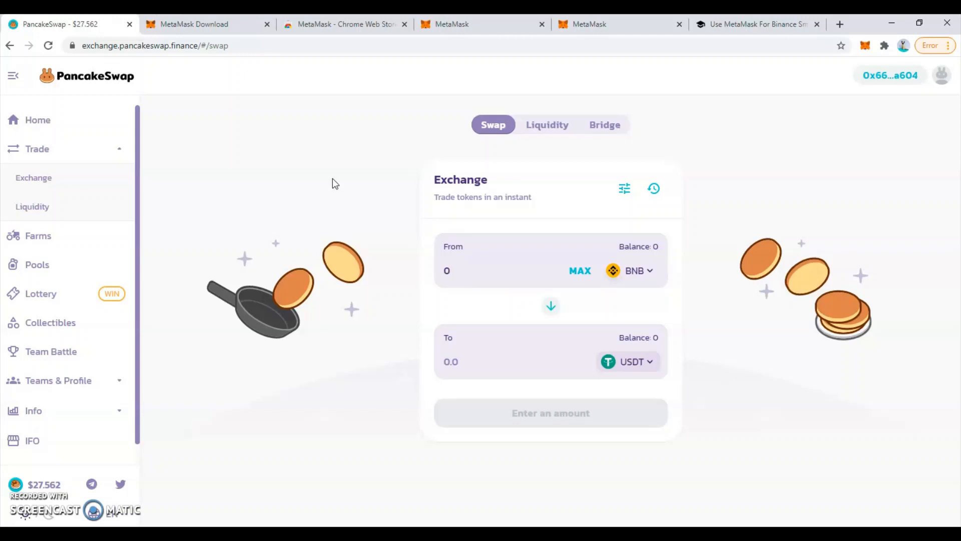
- Search Google for coinmarket in a new browser tab, open the CoinMarketCap site and dismiss the Avast pop-up
left_click(728, 25)
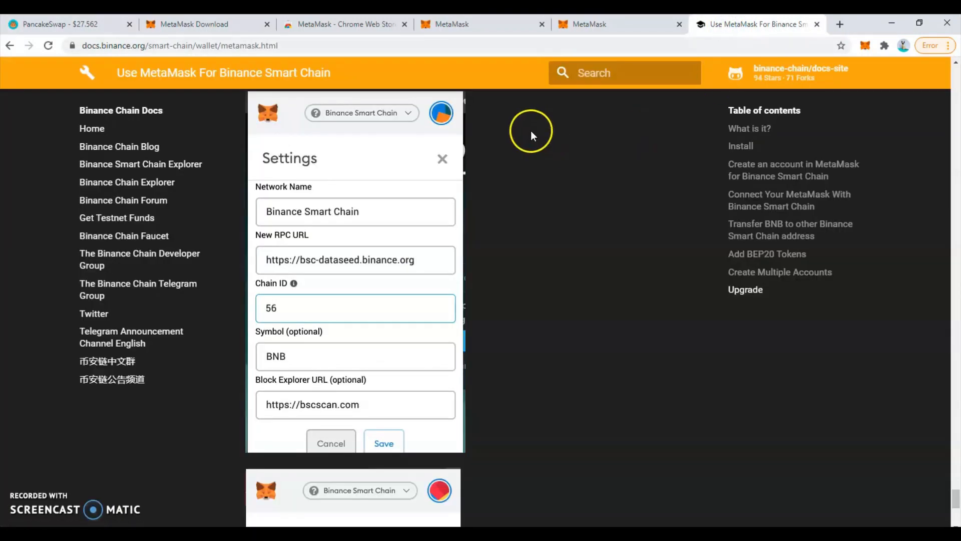
left_click(838, 25)
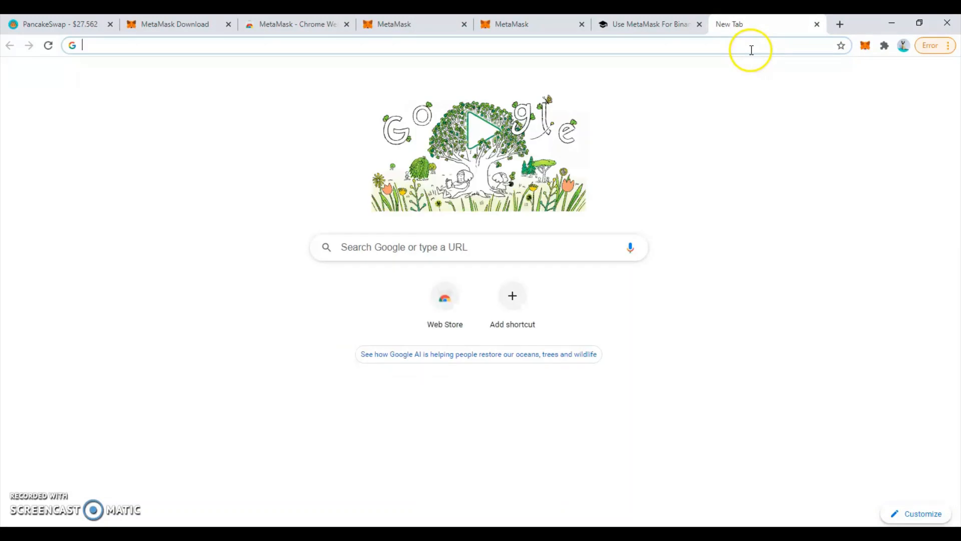
left_click(751, 50)
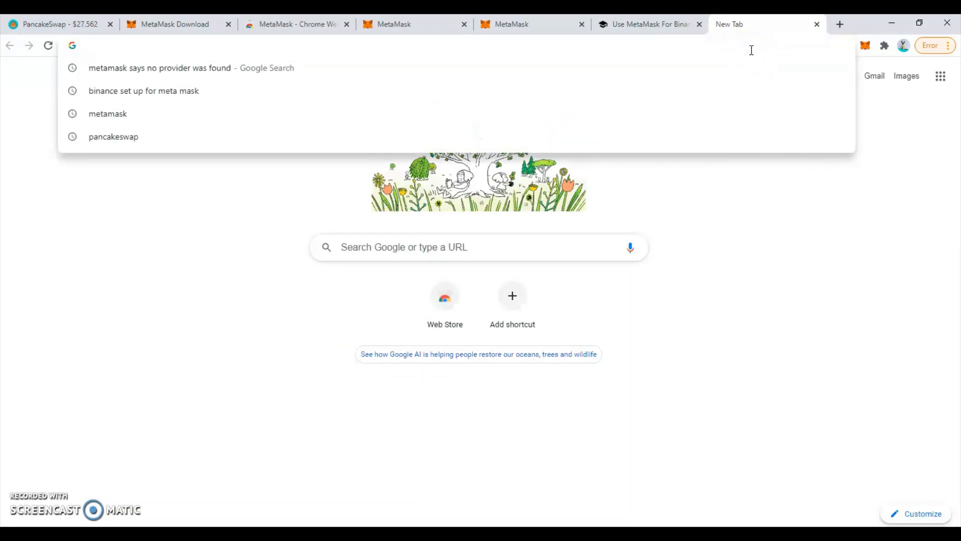
type("coinma")
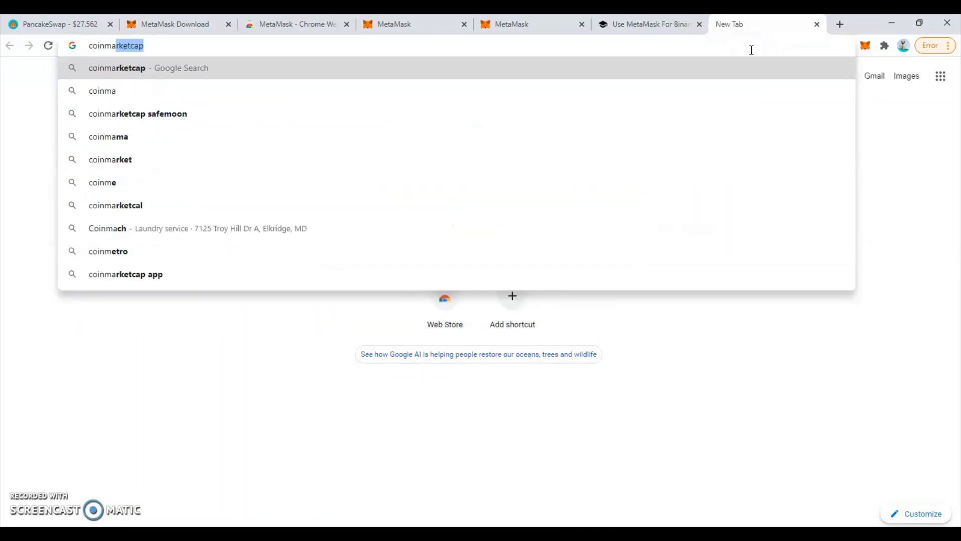
type("rket")
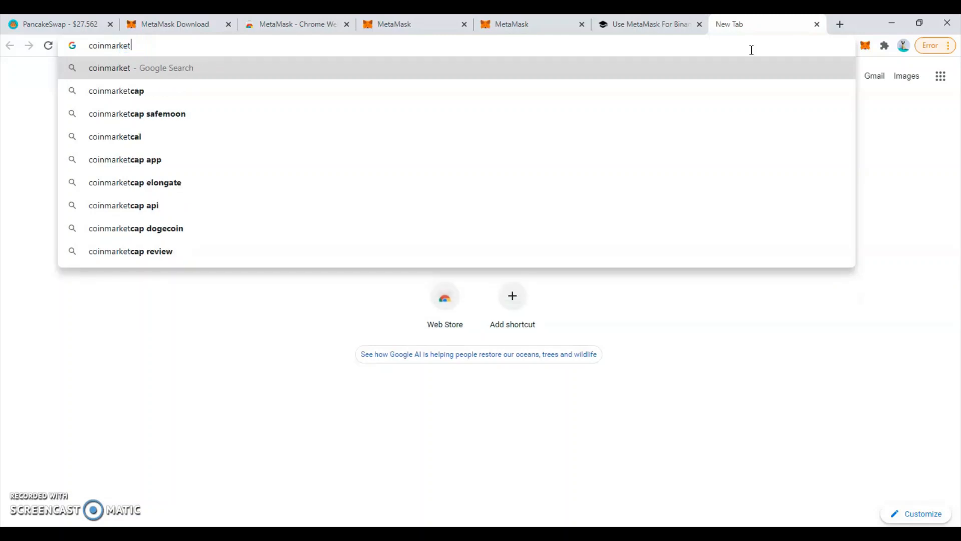
key("Return")
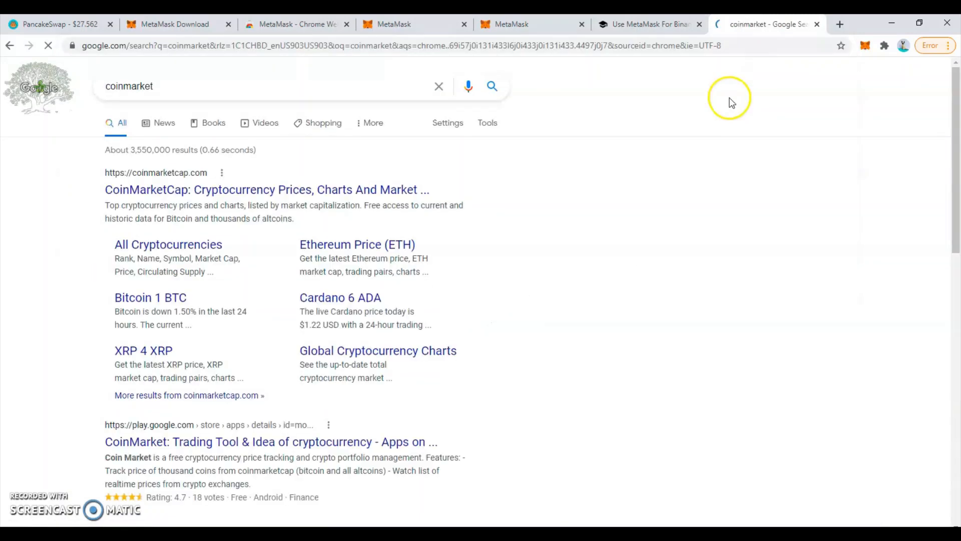
left_click(384, 192)
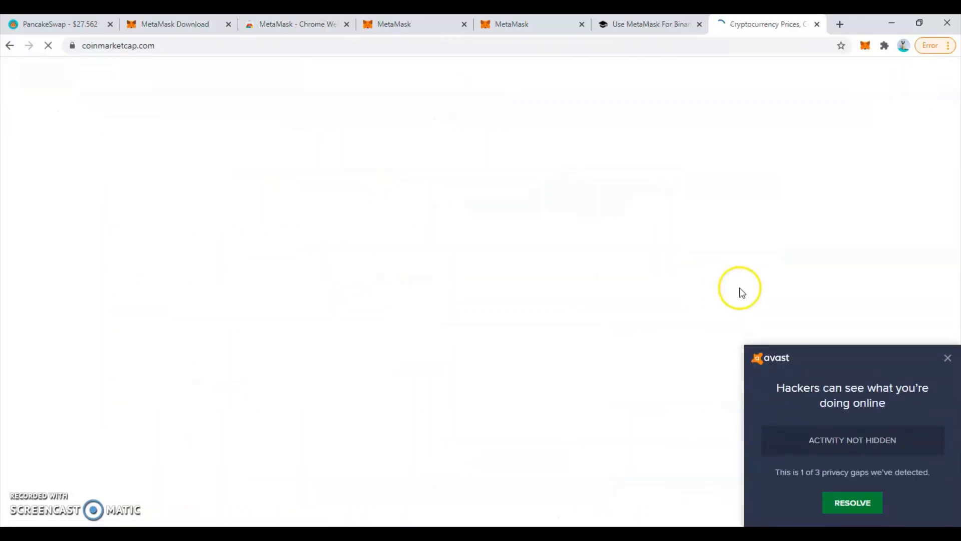
left_click(949, 359)
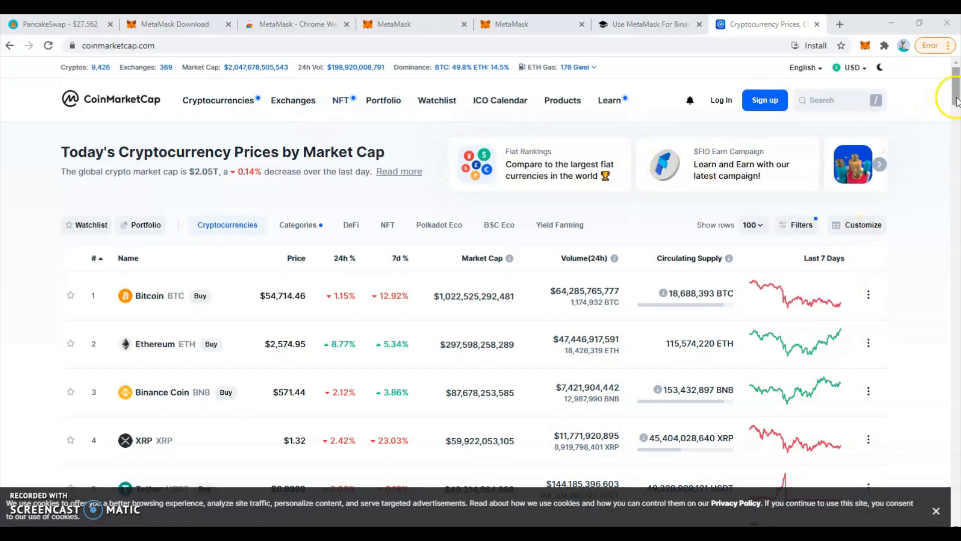
- Search CoinMarketCap for safemoon, open the SafeMoon page and view its Binance Smart Chain contract on BscScan
mouse_move(955, 92)
left_mouse_down()
mouse_move(955, 108)
mouse_move(955, 93)
left_mouse_up()
left_click(831, 102)
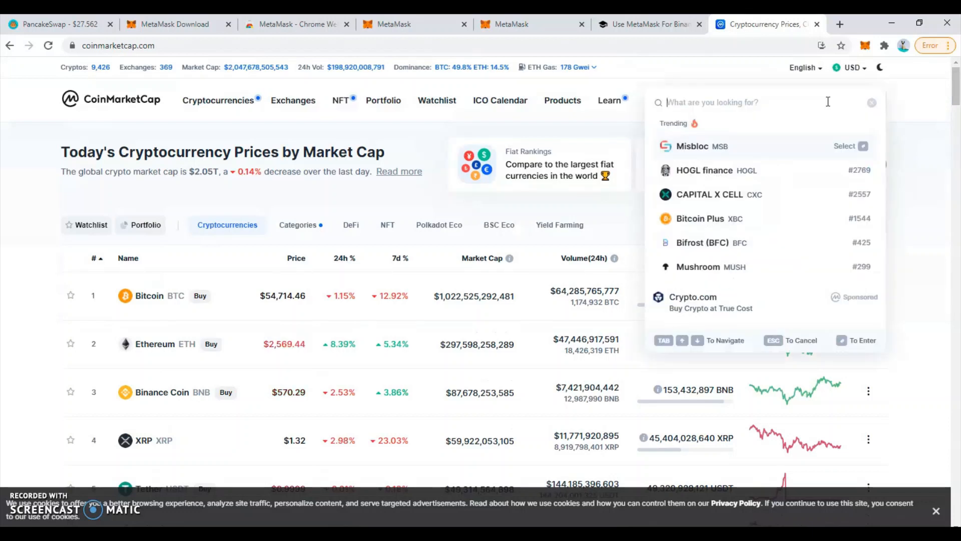
type("safe")
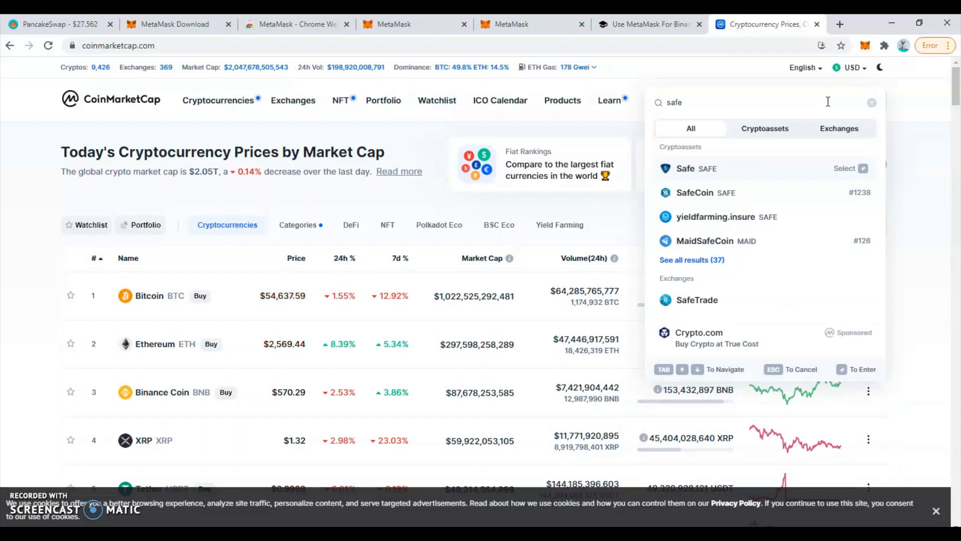
type("mo")
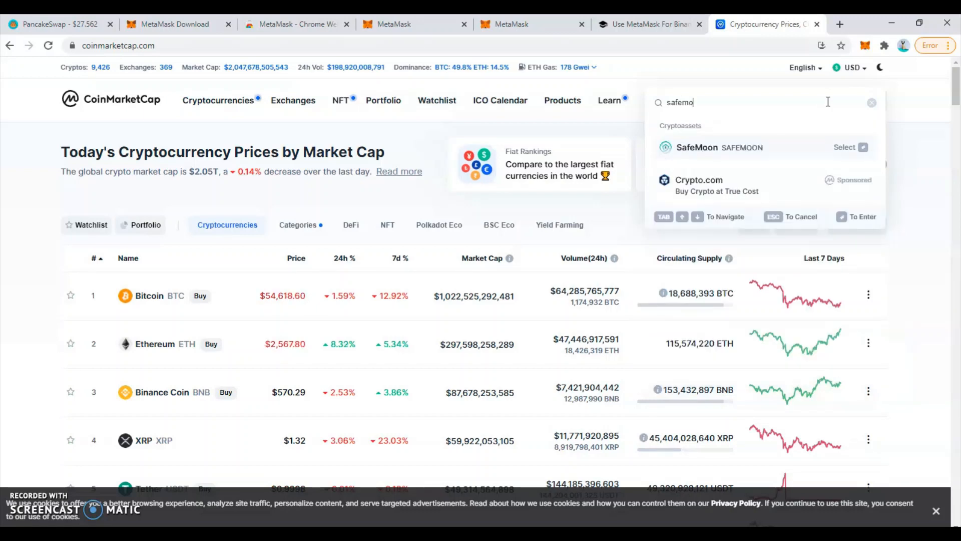
type("on")
left_click(776, 147)
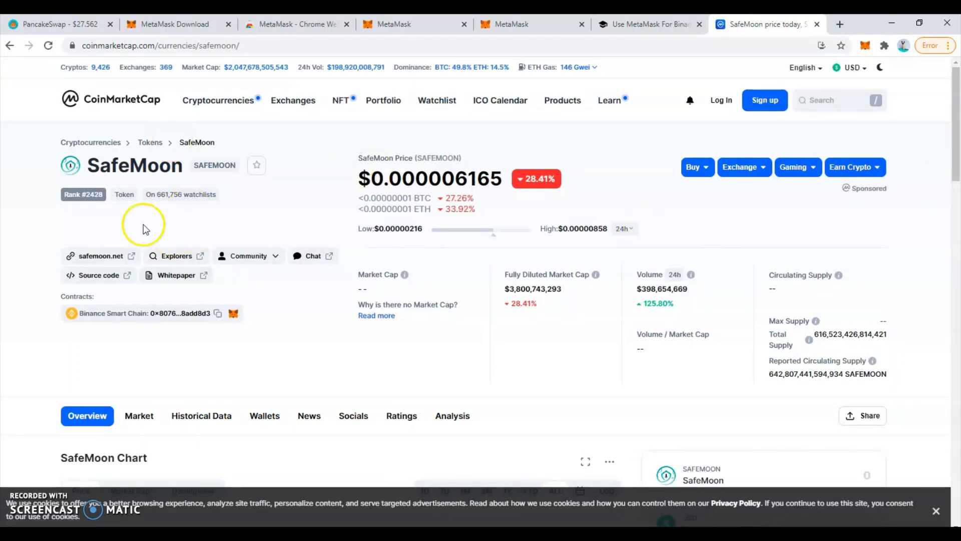
left_click(124, 315)
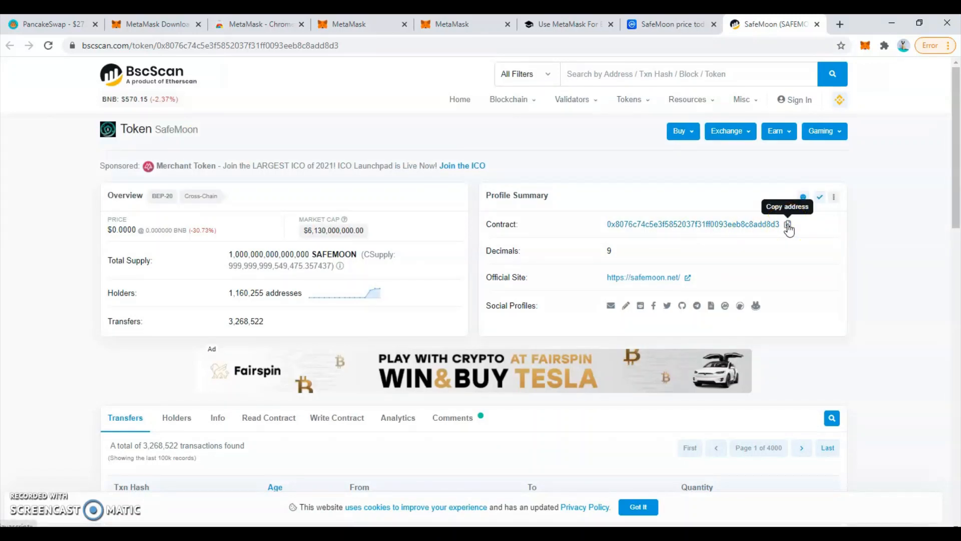
- Copy SafeMoon's contract address from BscScan and search for it in PancakeSwap's list of tokens to receive
left_click(787, 225)
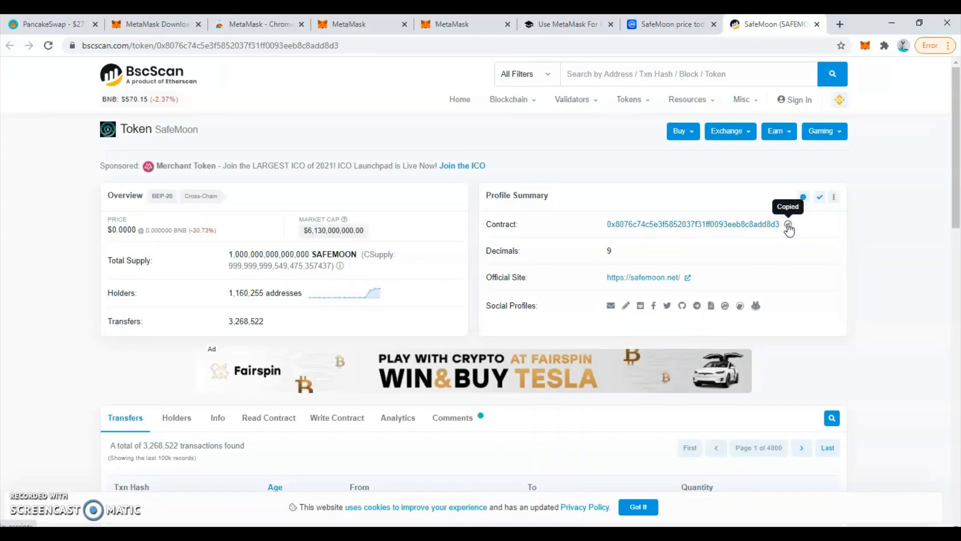
left_click(52, 22)
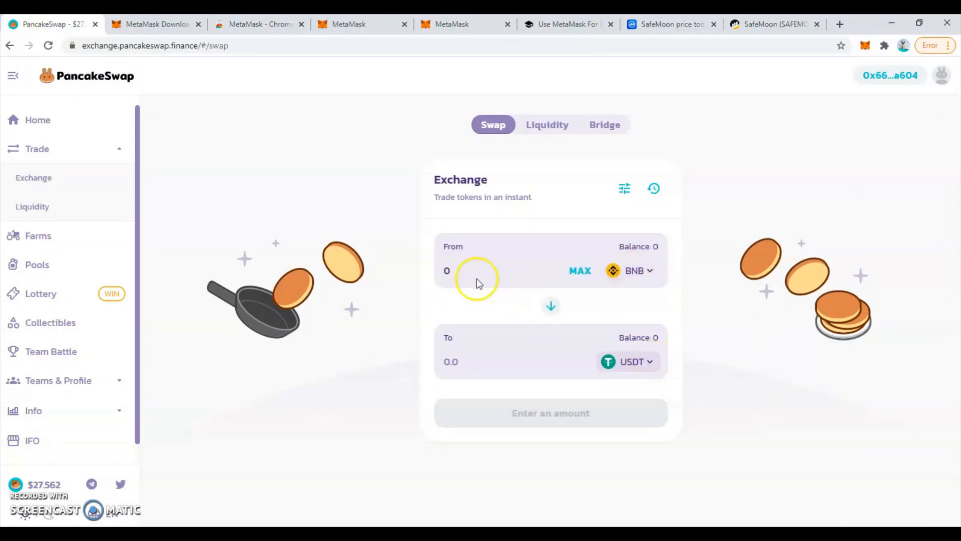
left_click(649, 362)
left_click(469, 158)
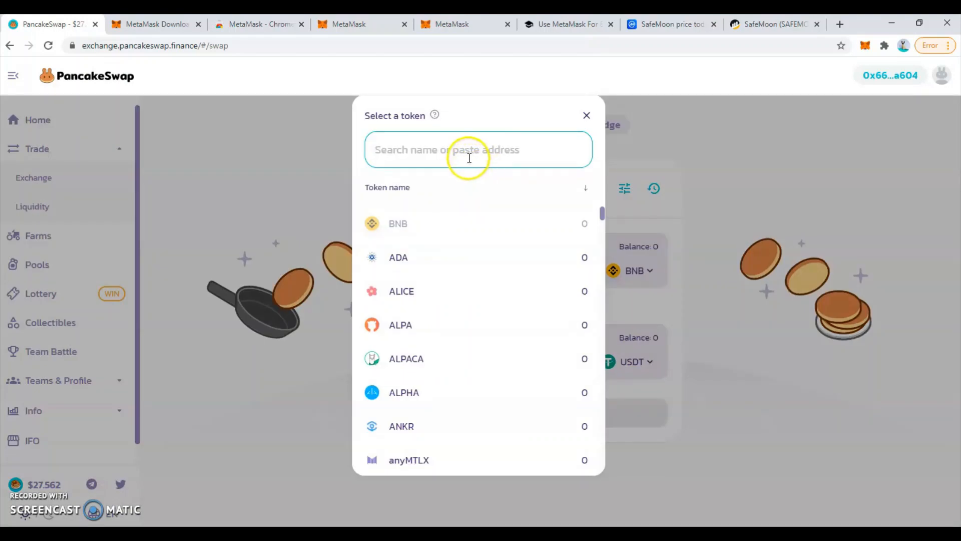
right_click(468, 158)
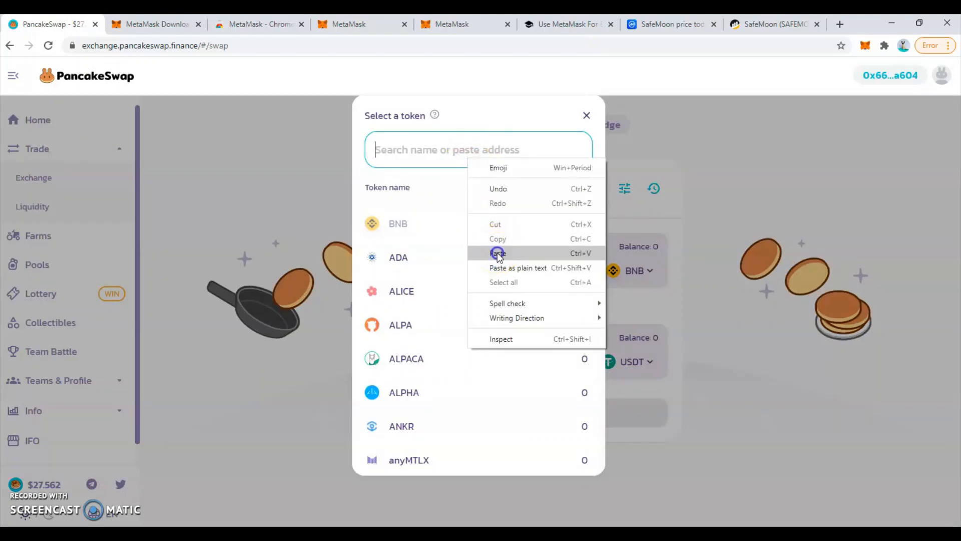
left_click(498, 253)
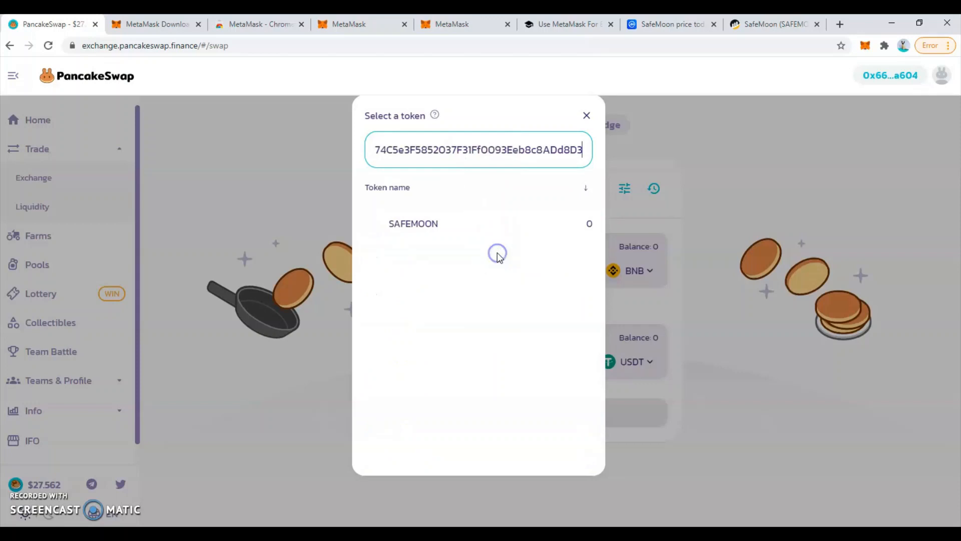
- Choose SAFEMOON as the currency to receive and acknowledge the notice for trading it
left_click(435, 228)
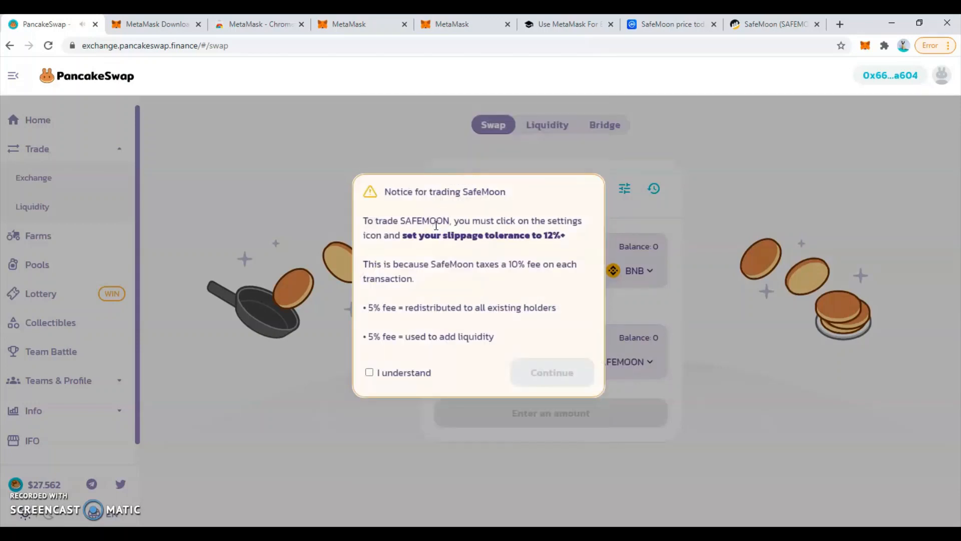
left_click(370, 372)
left_click(542, 375)
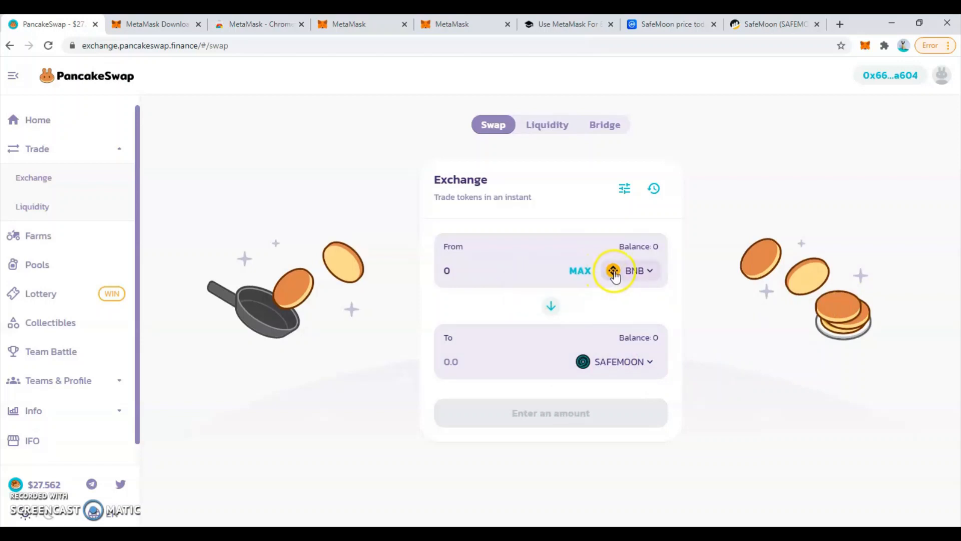
- Set the amount to swap to 1 BNB and check the account's assets in the MetaMask wallet
left_click_drag(481, 274, 419, 271)
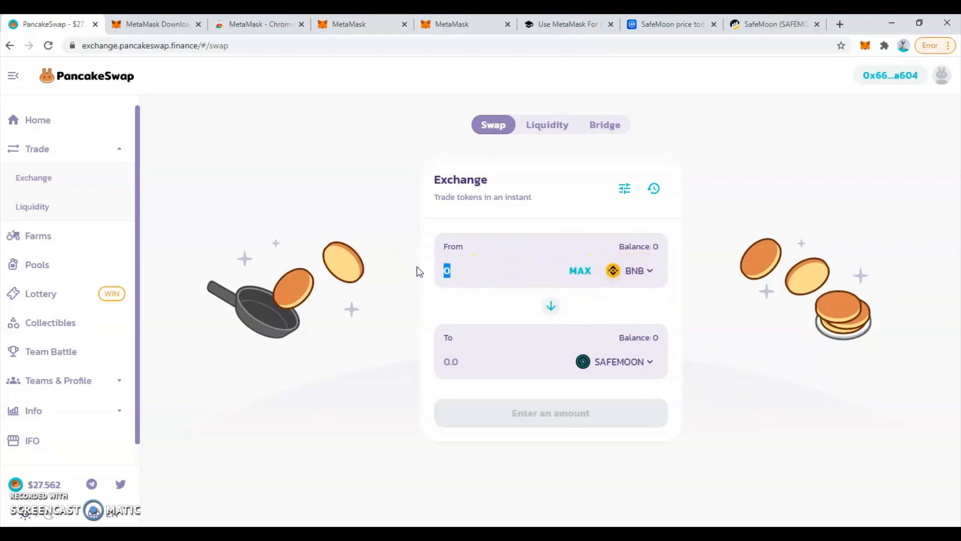
type("1")
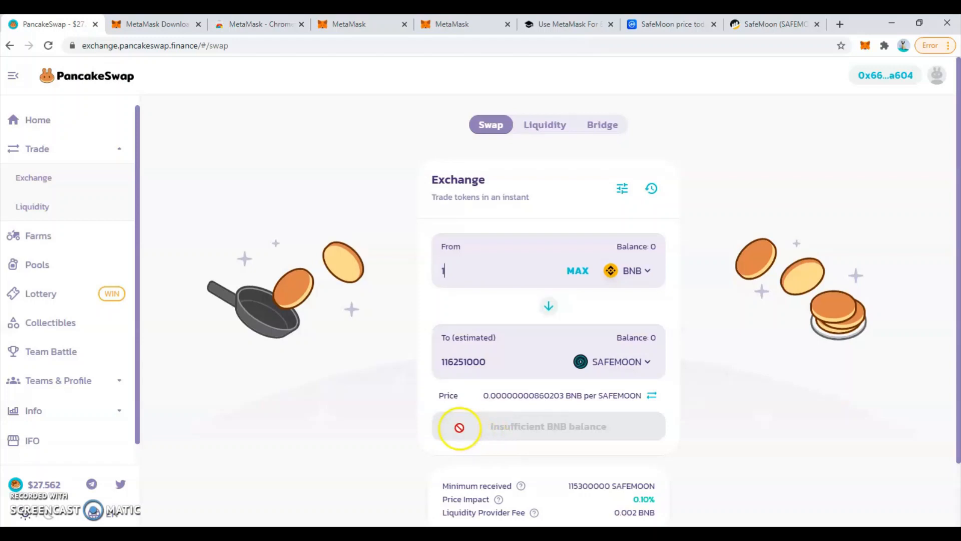
left_click(866, 45)
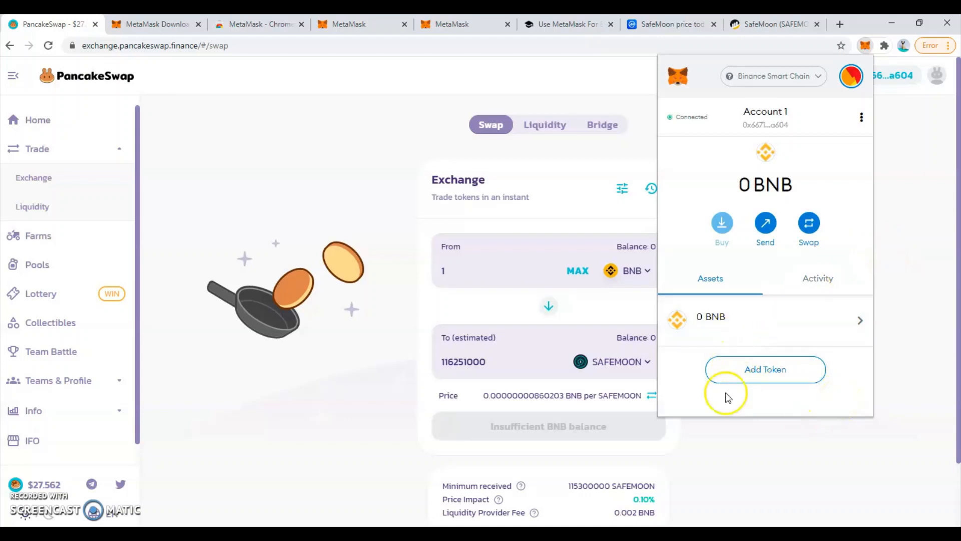
left_click(544, 346)
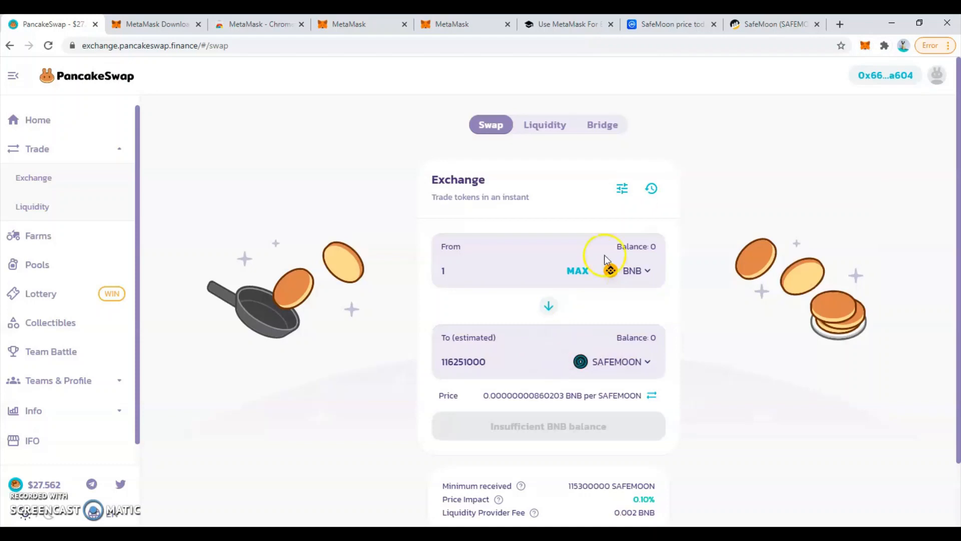
- Set the swap's slippage tolerance to 12% in the exchange settings and close them
left_click(622, 193)
left_click_drag(510, 270, 479, 270)
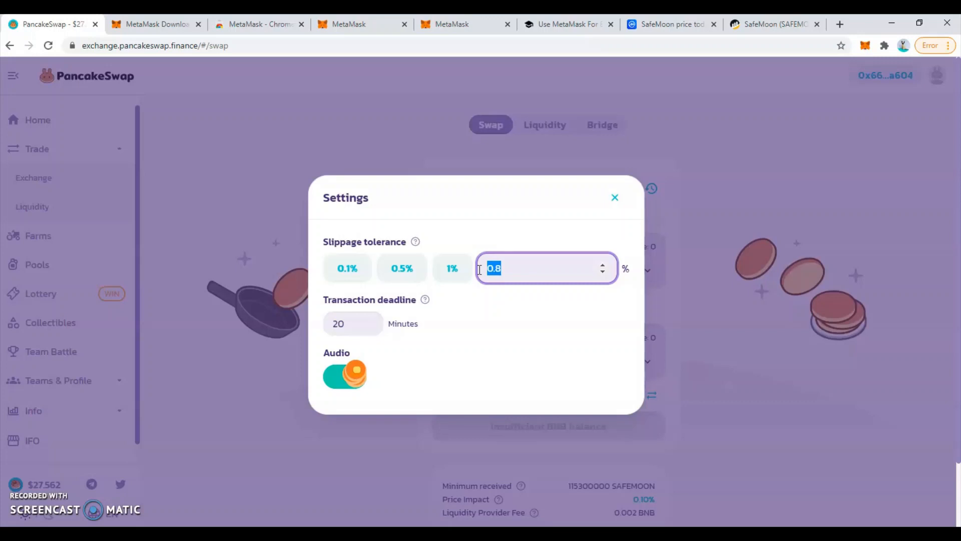
type("1")
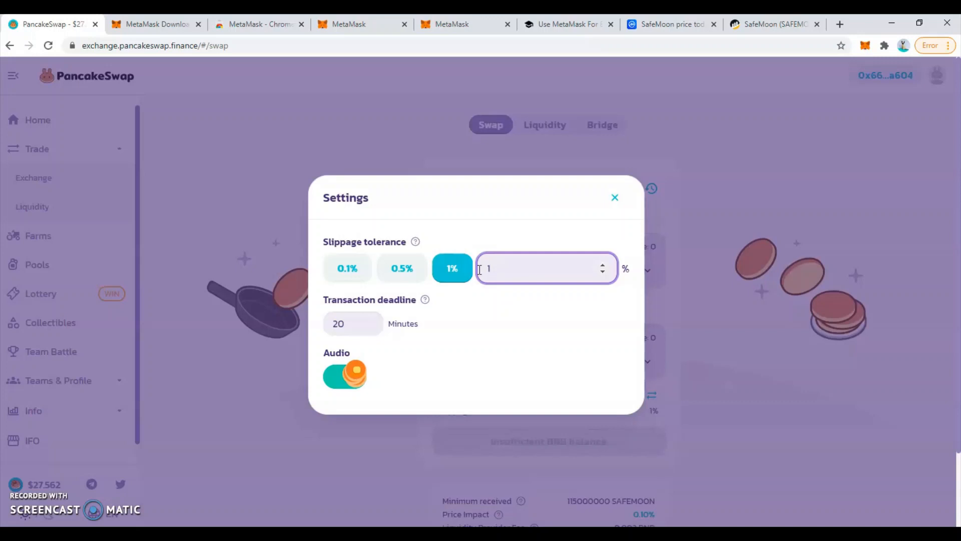
type("2")
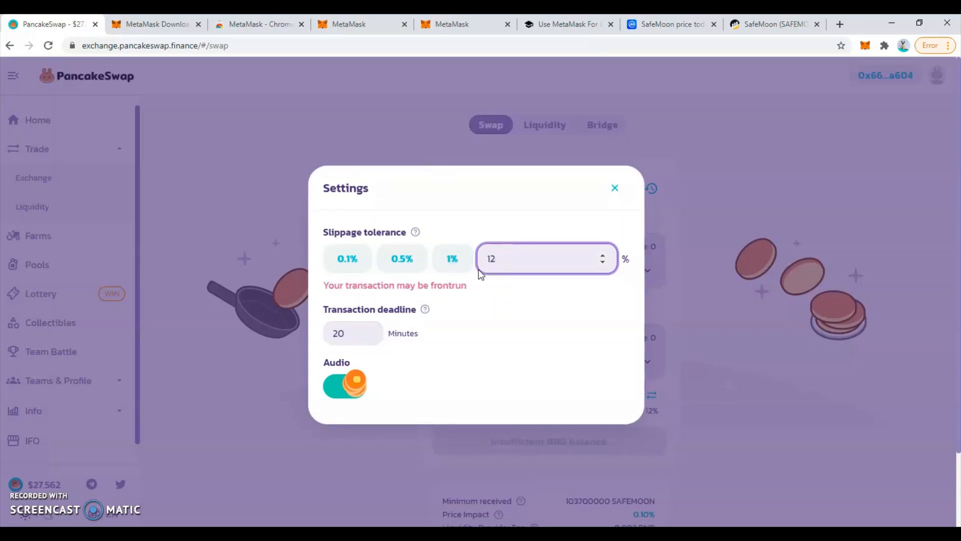
left_click(615, 188)
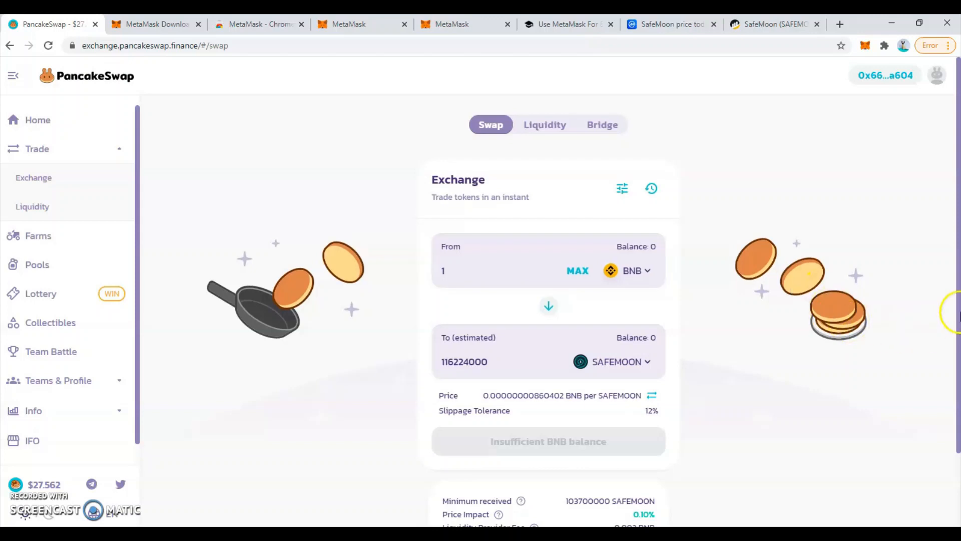
scroll(954, 371, "down", 2)
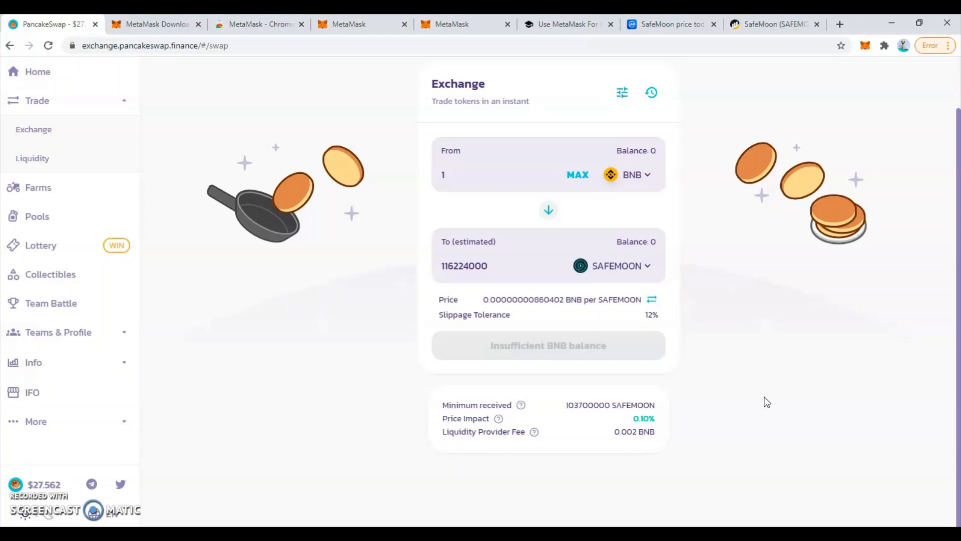
left_click_drag(958, 296, 959, 250)
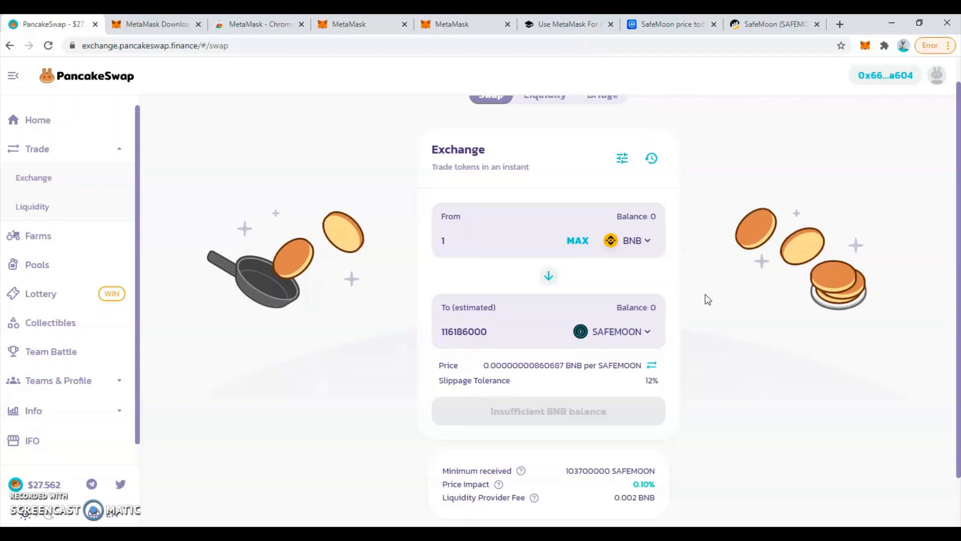
left_click(726, 311)
left_click_drag(959, 244, 959, 197)
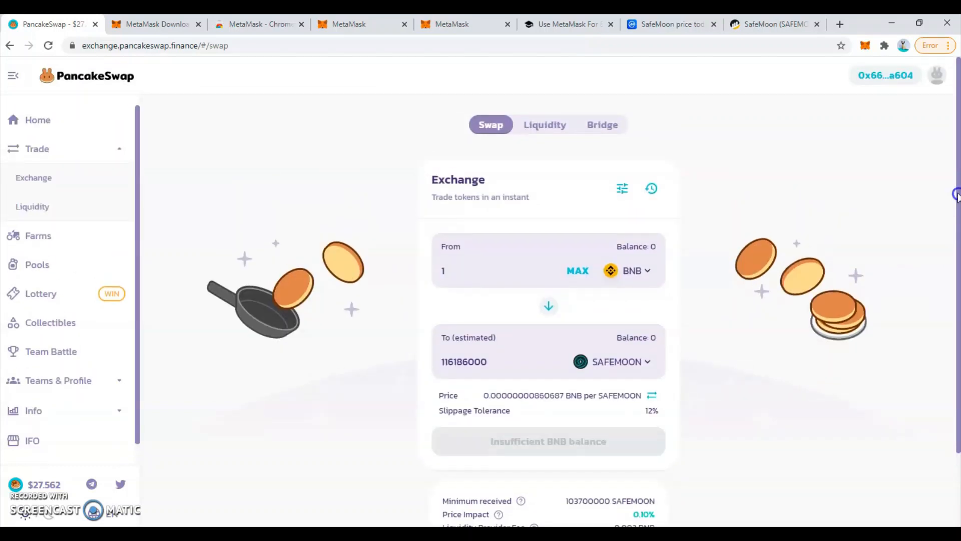